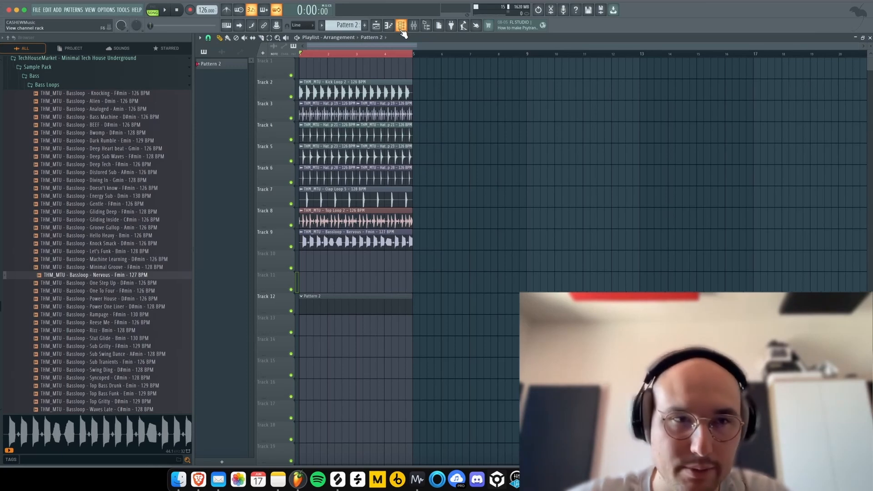
# Open the mixer and name the first two insert tracks kick and bass
pyautogui.click(401, 27)
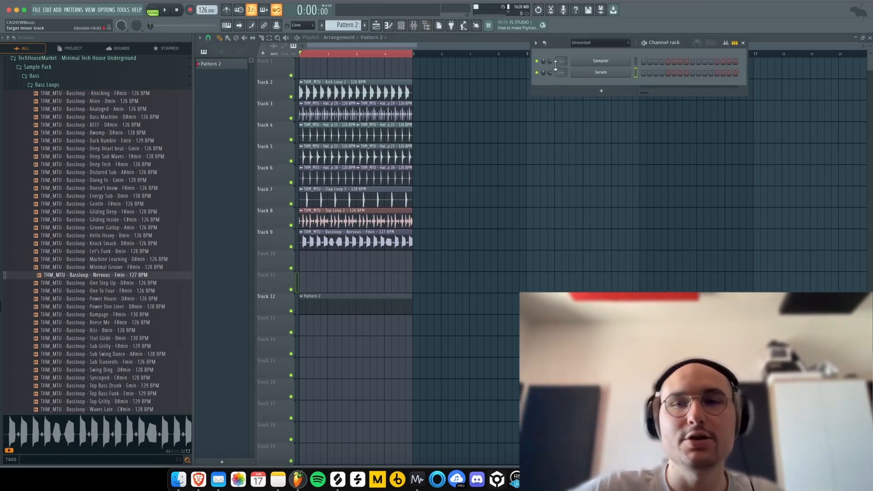
pyautogui.rightClick(538, 173)
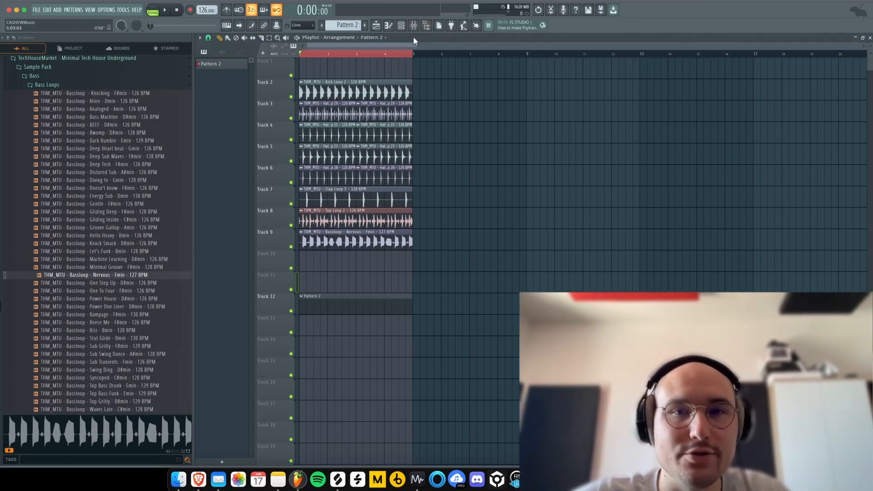
pyautogui.click(414, 25)
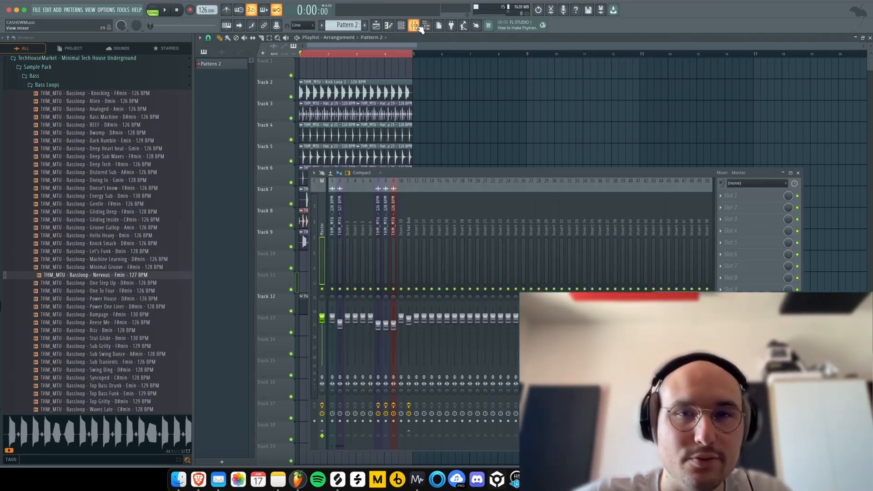
pyautogui.click(334, 236)
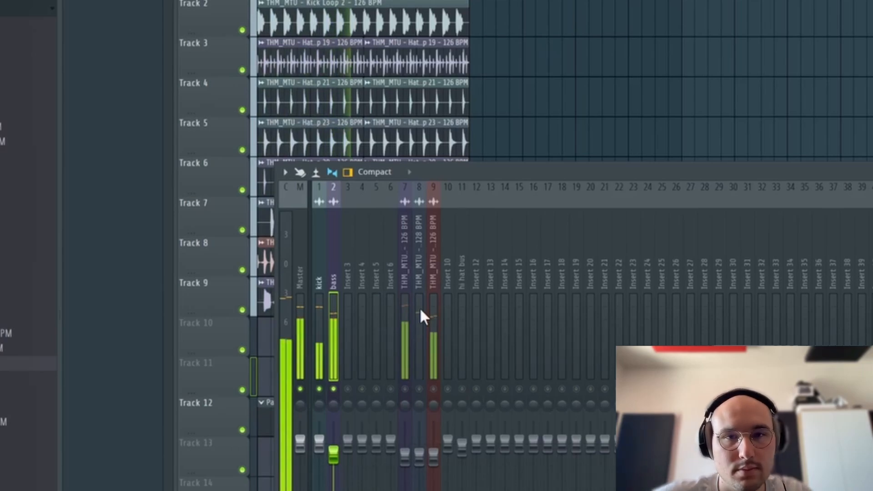
# Check the playback levels of the kick and bass tracks in the mixer, and close the mixer
pyautogui.press('space')
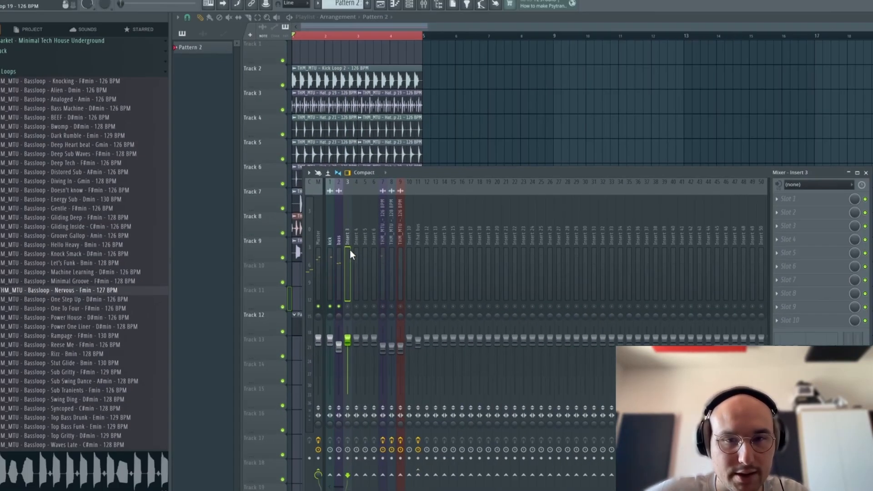
pyautogui.click(318, 305)
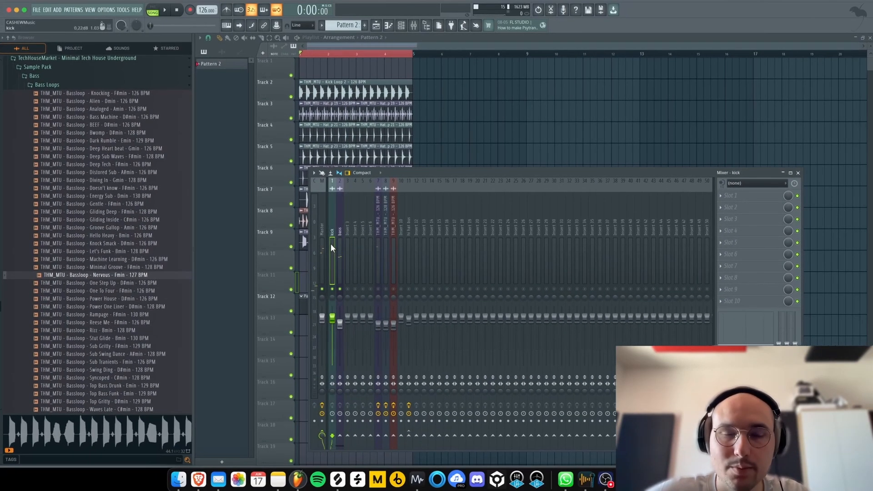
pyautogui.rightClick(508, 103)
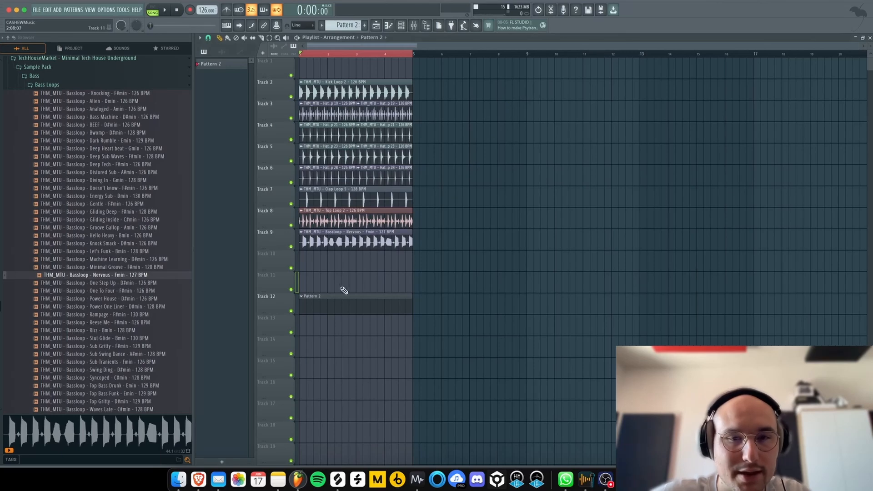
# Replace the bass loop on Track 3 with THM_MTU - Bassloop - Analoged - Amin - 126 BPM and check its sample settings
pyautogui.scroll(2, 283, 252)
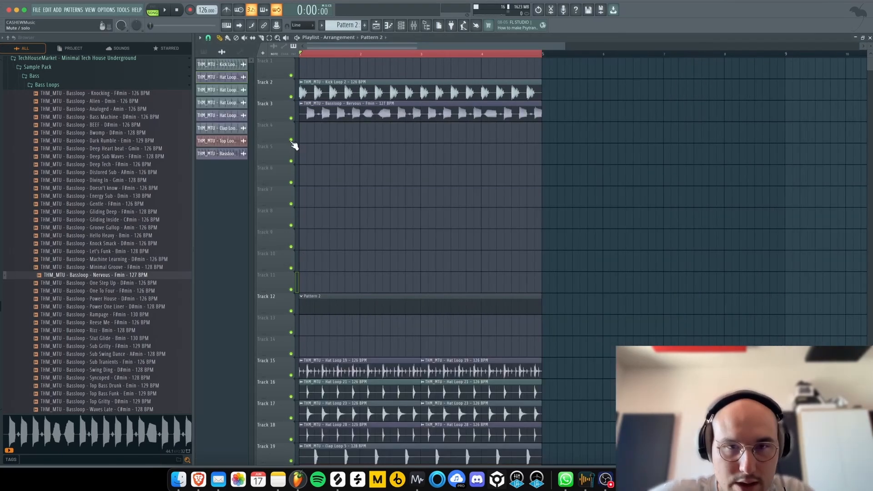
pyautogui.scroll(4, 391, 177)
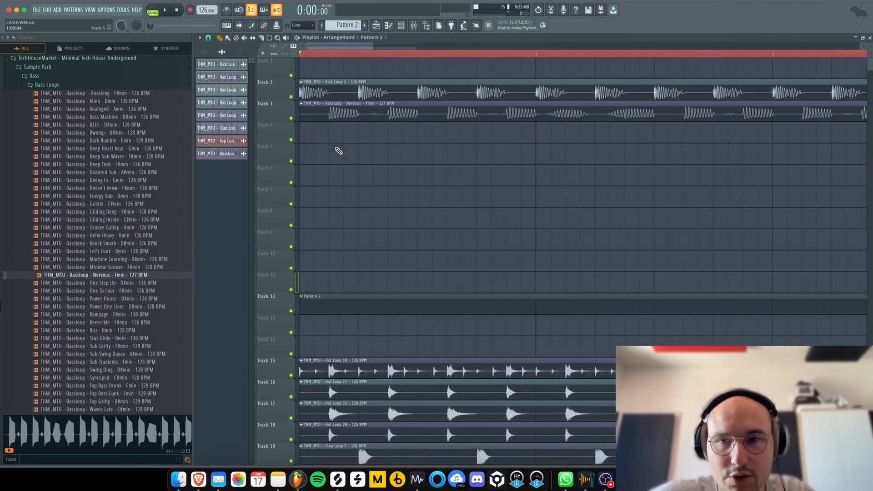
pyautogui.scroll(-2, 384, 154)
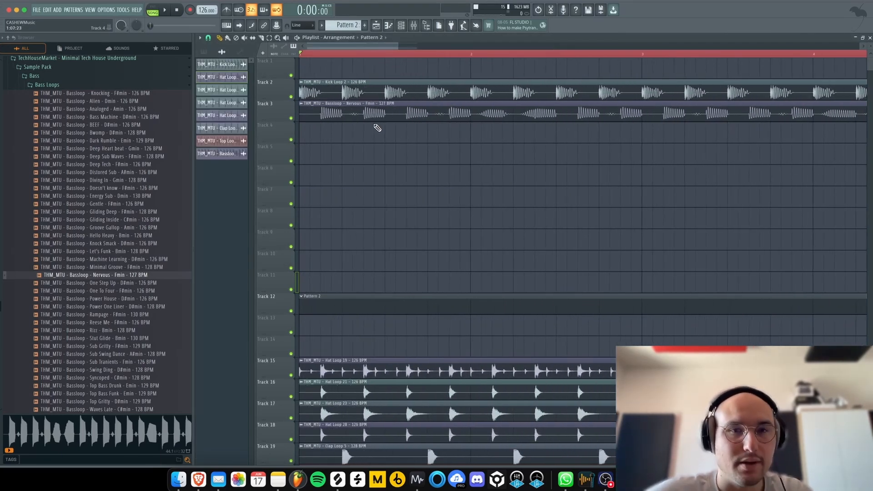
pyautogui.click(130, 109)
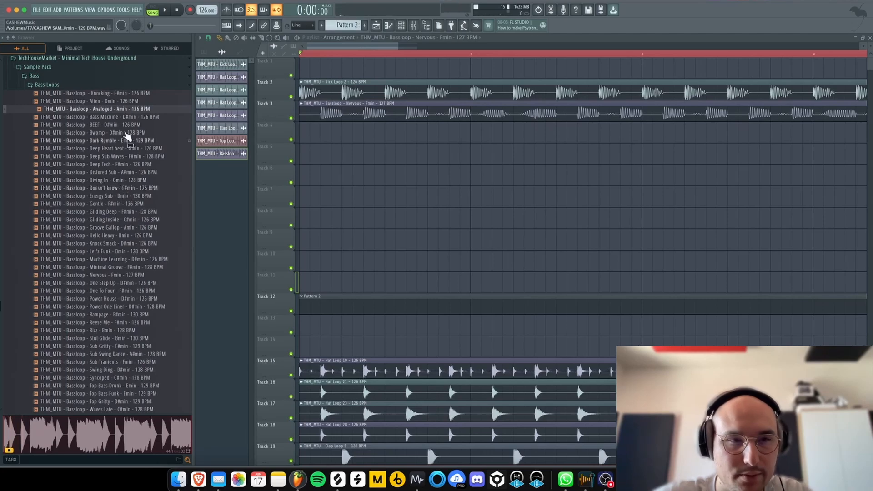
pyautogui.moveTo(128, 109); pyautogui.dragTo(409, 111)
pyautogui.scroll(-3, 412, 109)
pyautogui.doubleClick(413, 109)
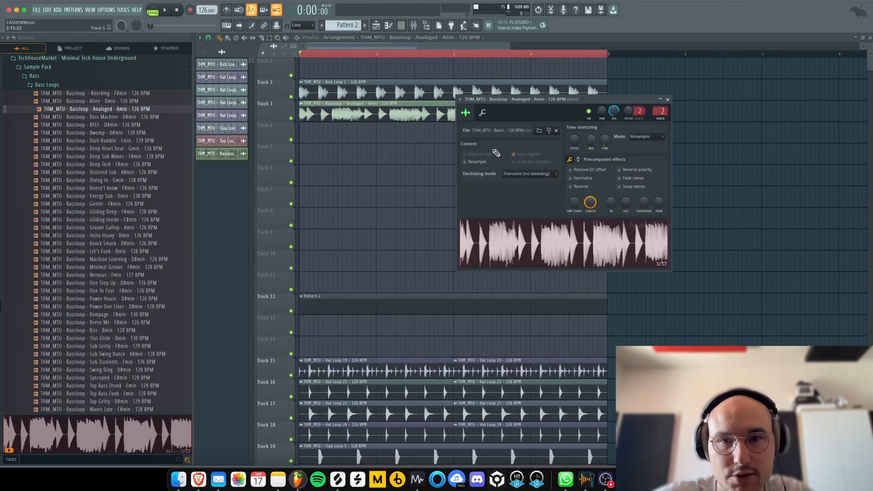
pyautogui.rightClick(606, 137)
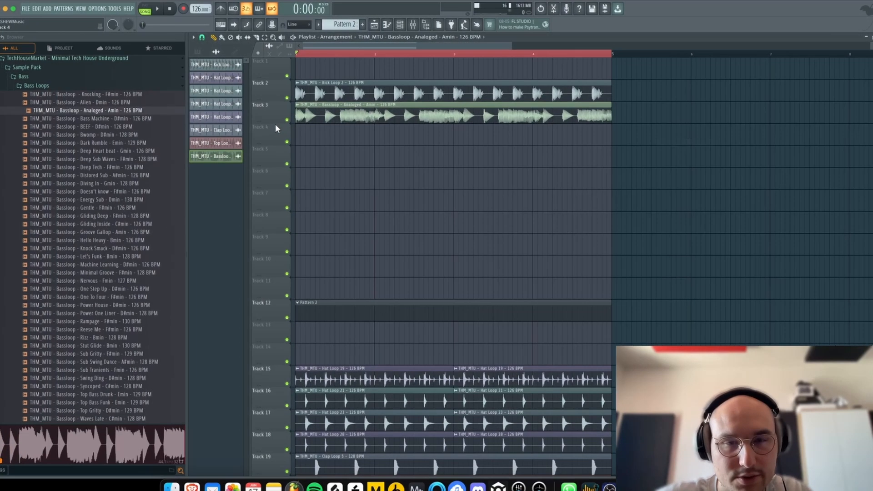
# Compare the kick and bass waveforms on Tracks 2 and 3 and play the loop
pyautogui.scroll(4, 306, 113)
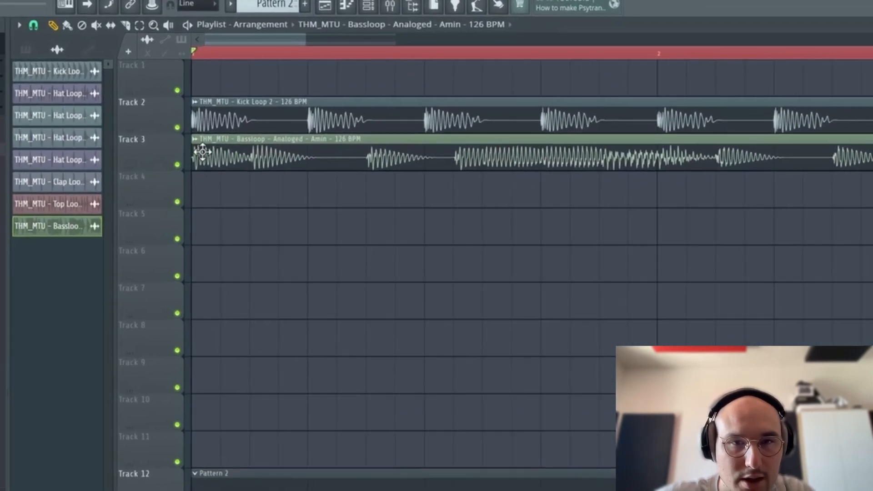
pyautogui.keyDown('super'); pyautogui.click(306, 113); pyautogui.keyUp('super')
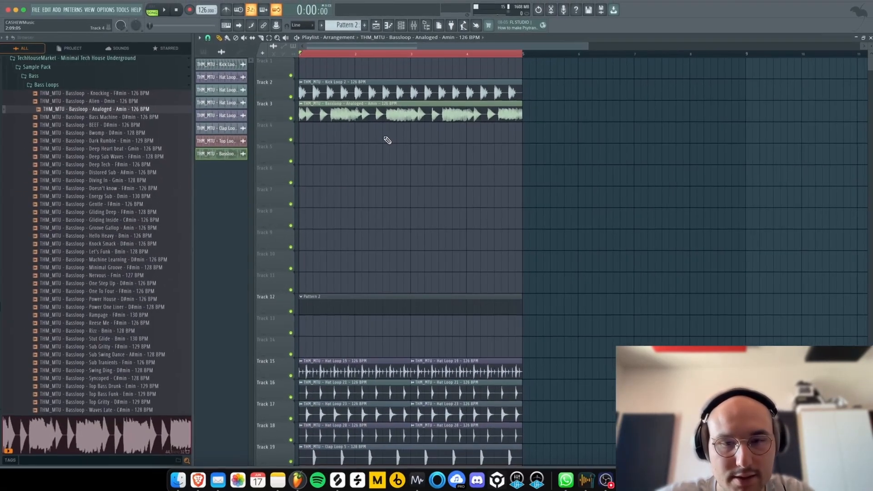
pyautogui.press('space')
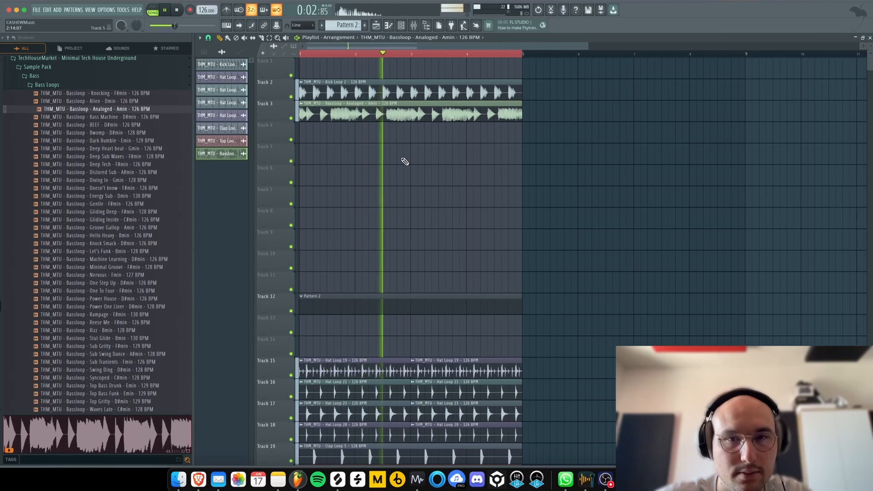
pyautogui.press('space')
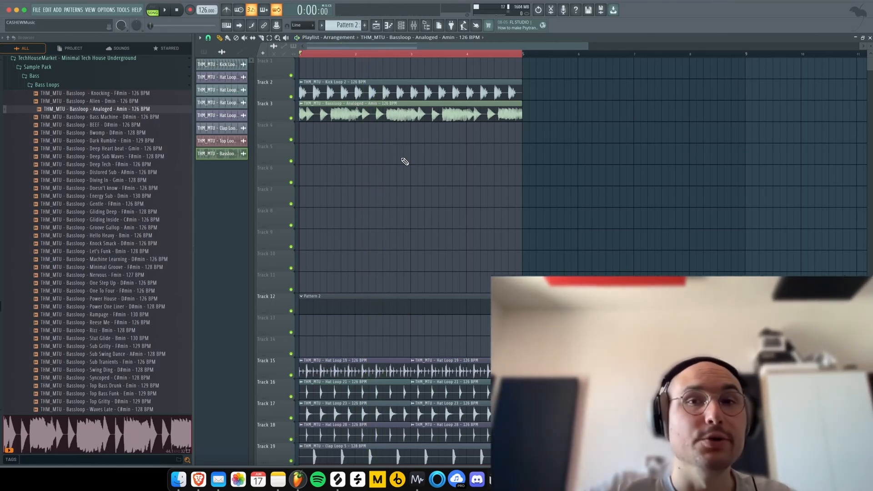
# Sidechain the kick mixer track to the bass track, and try the same kind of send to Insert 4
pyautogui.press('F9')
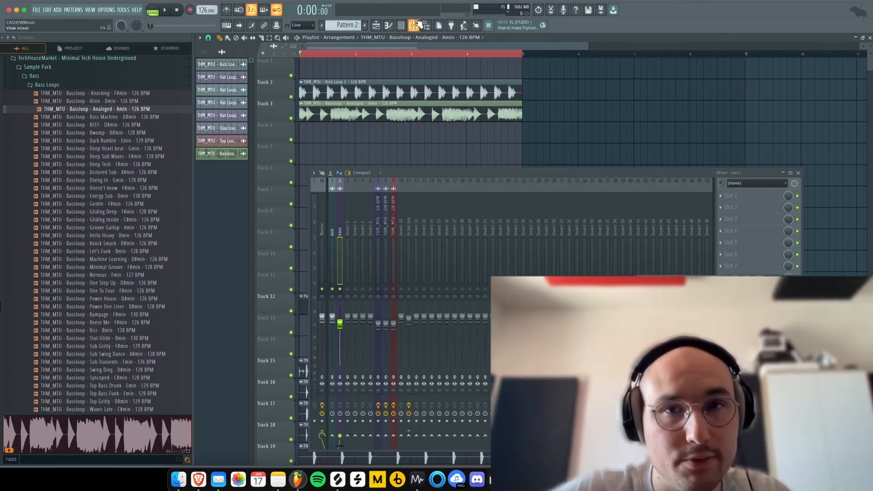
pyautogui.click(367, 238)
pyautogui.scroll(5, 370, 223)
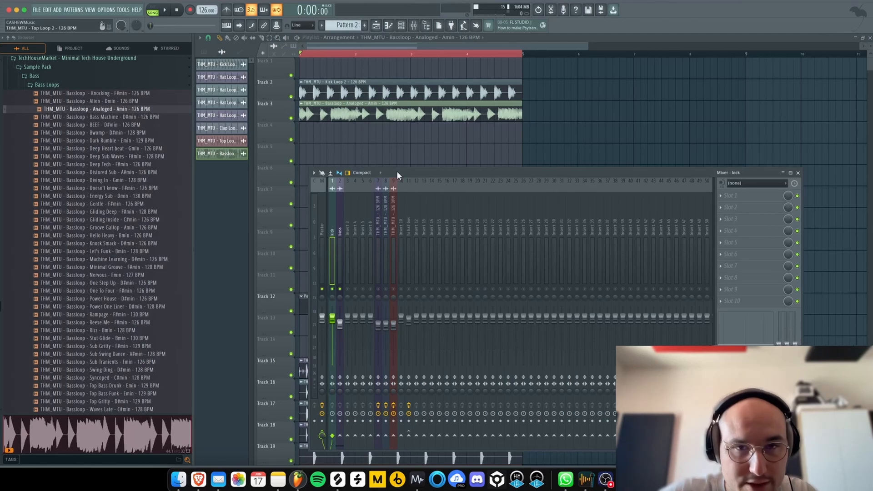
pyautogui.moveTo(397, 172); pyautogui.dragTo(395, 104)
pyautogui.rightClick(339, 368)
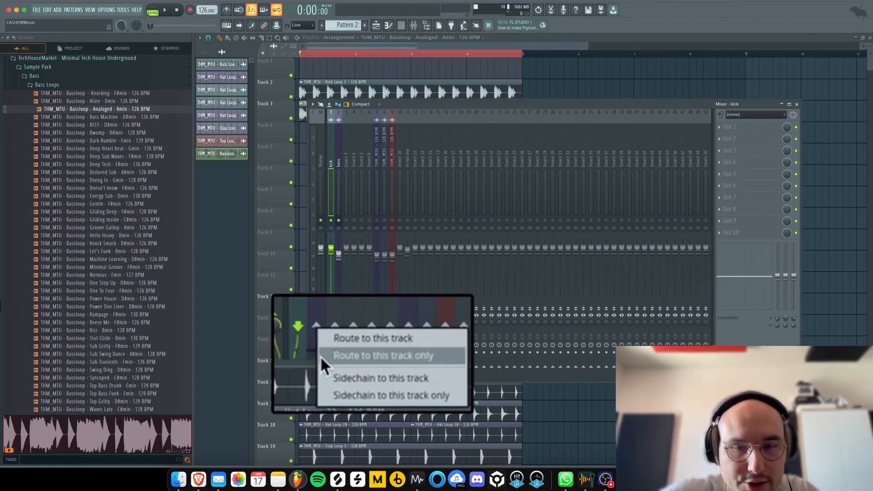
pyautogui.click(383, 377)
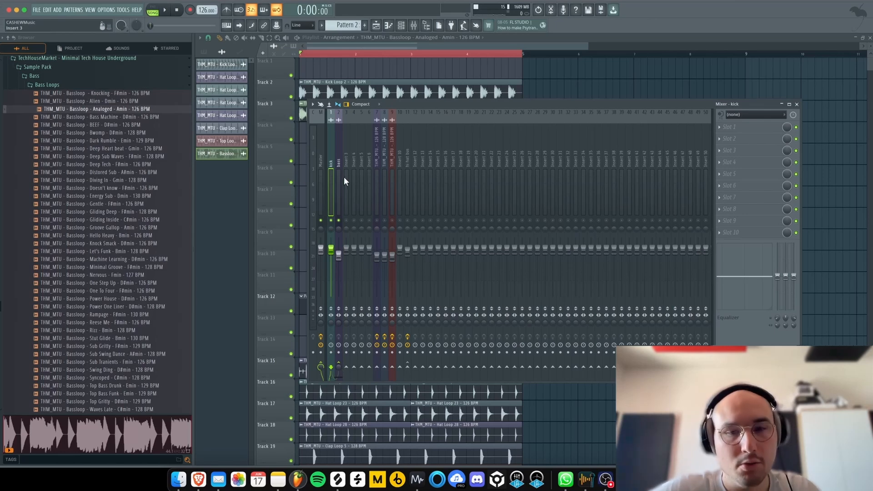
pyautogui.press('shift')
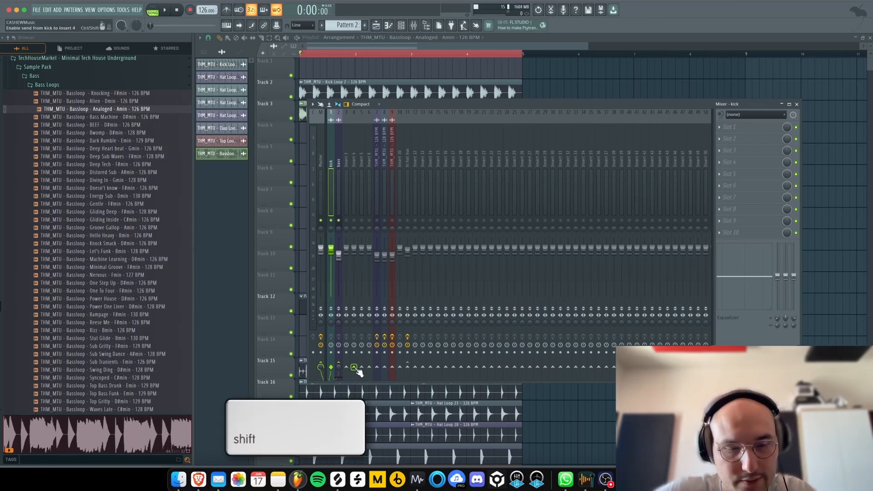
pyautogui.keyDown('shift'); pyautogui.click(354, 367); pyautogui.keyUp('shift')
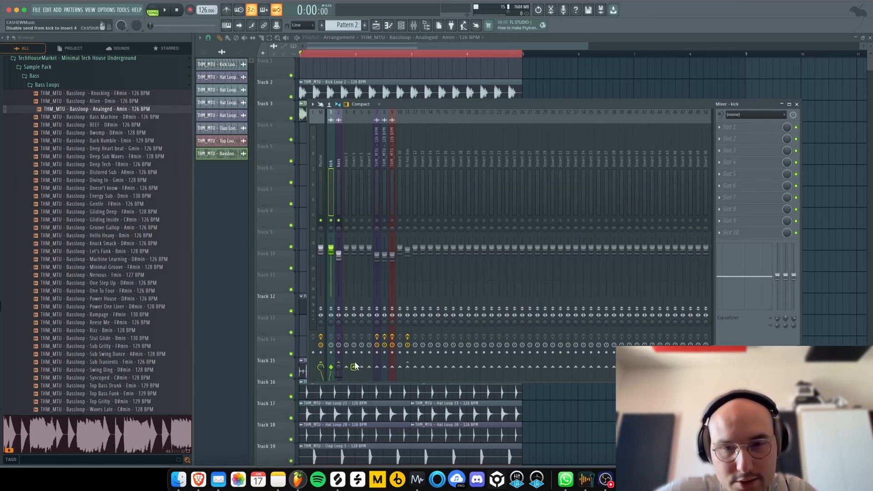
# Load soothe2 into effect slot 2 of the bass mixer track
pyautogui.click(340, 160)
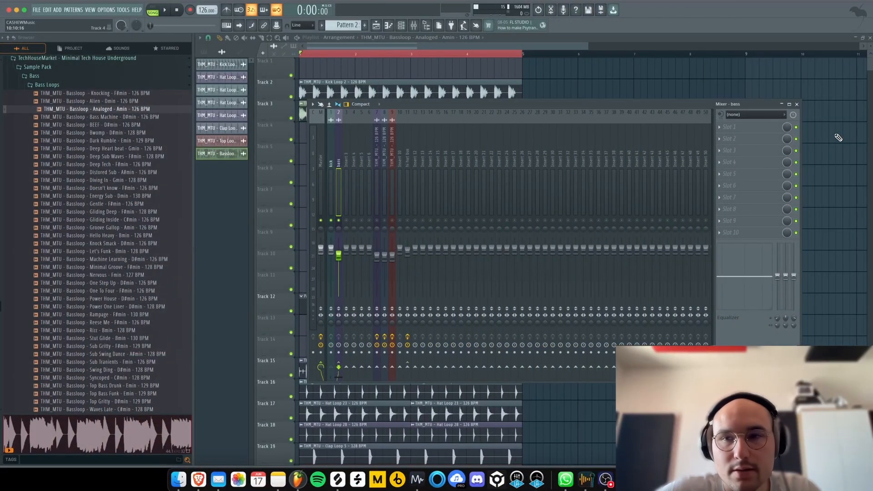
pyautogui.click(742, 145)
pyautogui.click(741, 145)
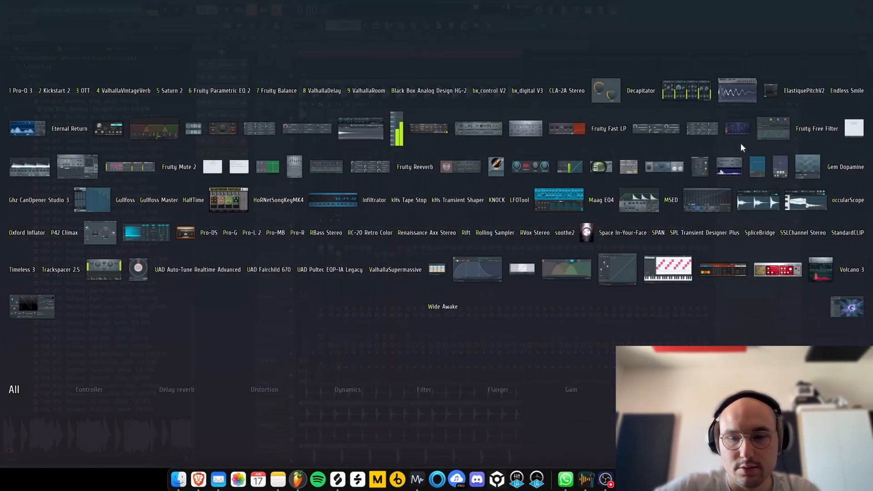
pyautogui.click(564, 234)
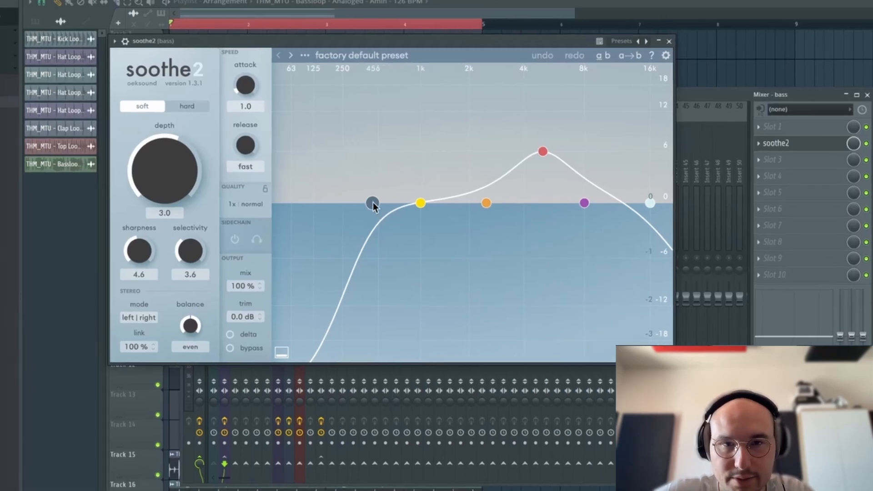
# Lower the soothe2 low cut to 21 Hz and turn off band 3
pyautogui.moveTo(372, 203); pyautogui.dragTo(349, 203)
pyautogui.moveTo(375, 336); pyautogui.dragTo(362, 391)
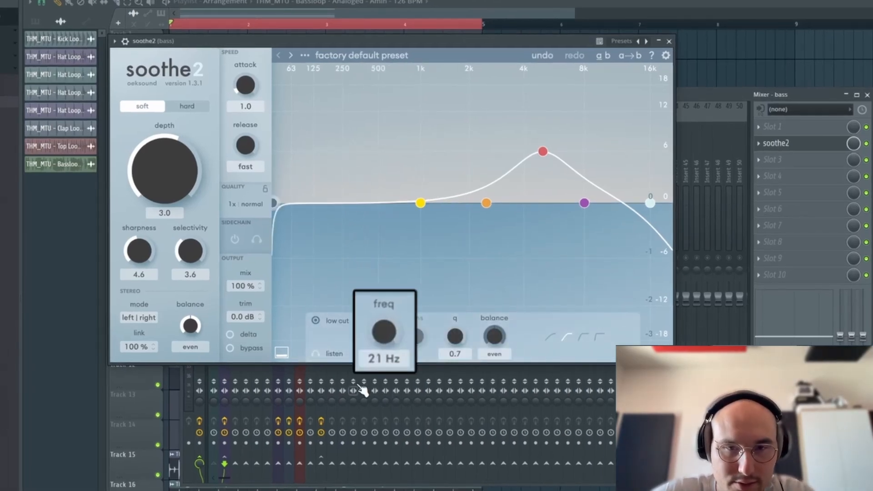
pyautogui.doubleClick(541, 152)
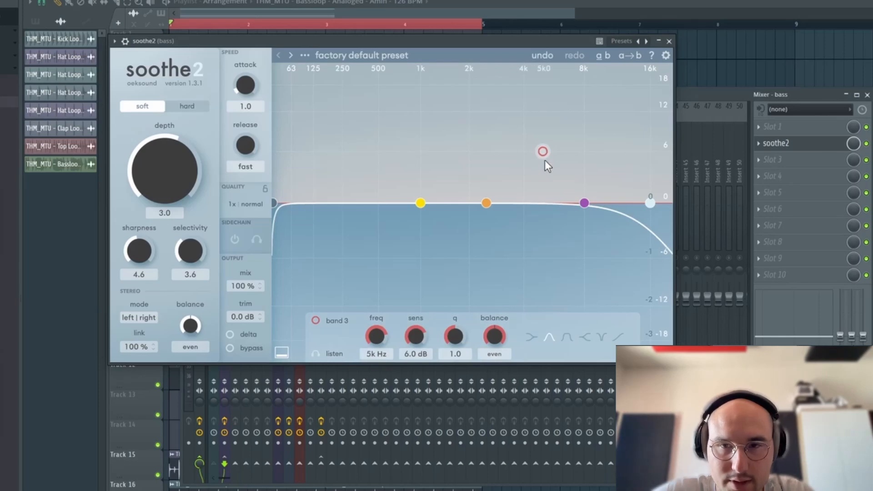
# Set the soothe2 high cut to the steepest slope at about 583 Hz
pyautogui.moveTo(650, 203); pyautogui.dragTo(387, 213)
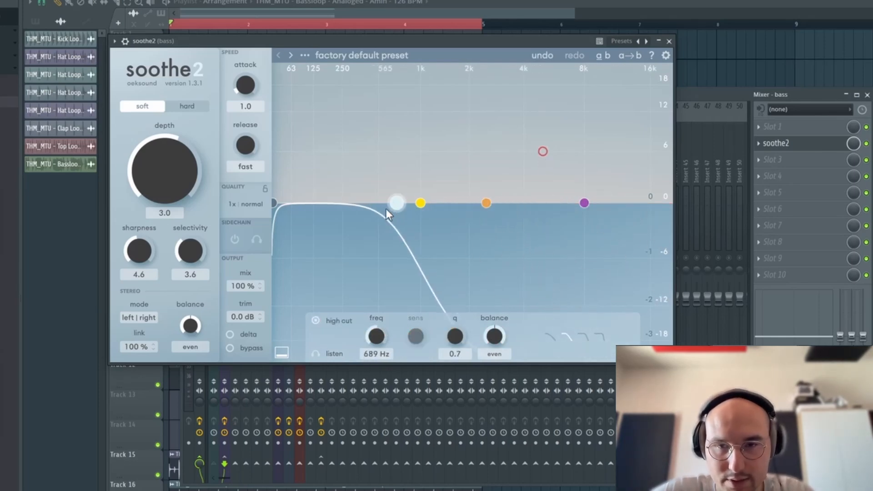
pyautogui.click(579, 326)
pyautogui.moveTo(396, 203)
pyautogui.mouseDown()
pyautogui.moveTo(361, 203)
pyautogui.moveTo(381, 201)
pyautogui.mouseUp()
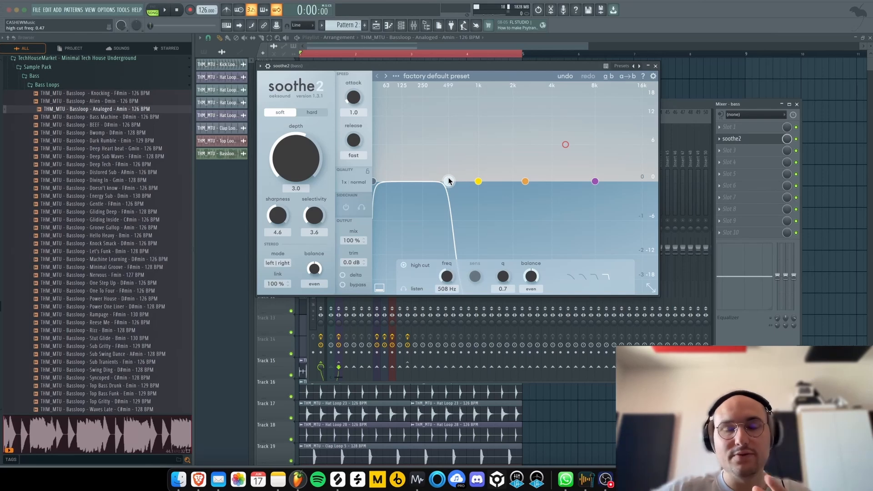
pyautogui.moveTo(448, 179); pyautogui.dragTo(454, 116)
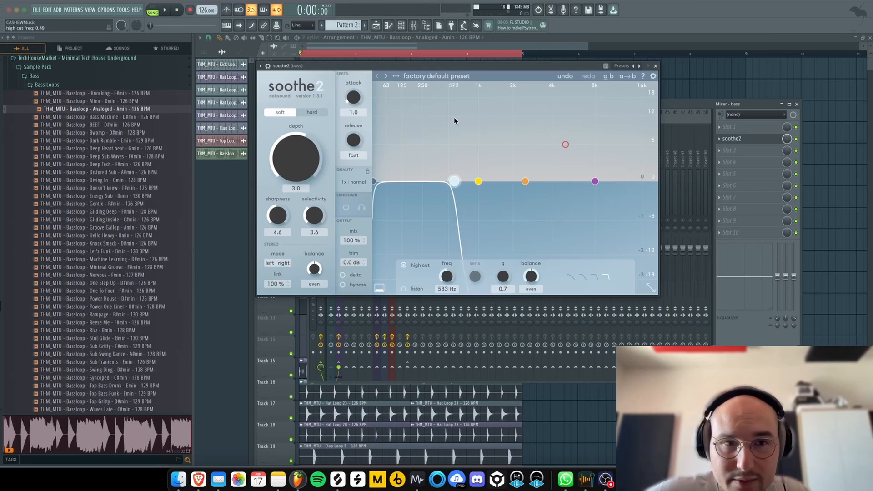
# Close the mixer, move soothe2 clear of the playlist clips, and play the Track 3 bass loop on its own
pyautogui.click(797, 104)
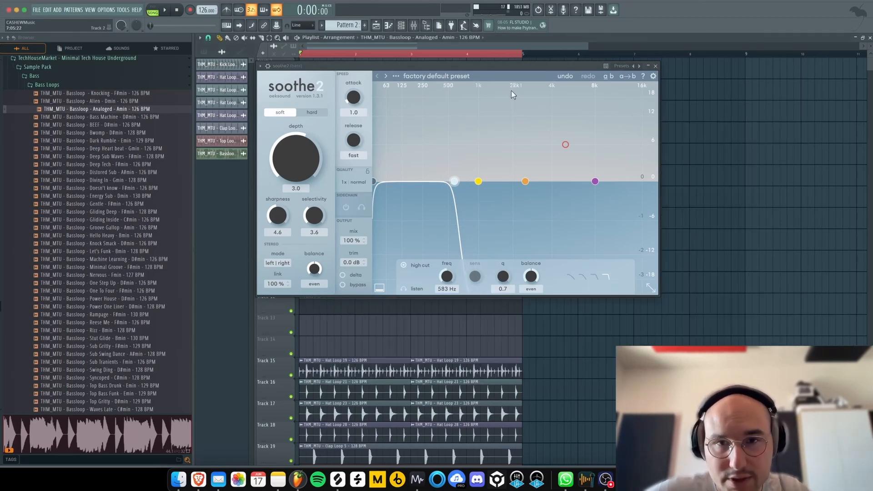
pyautogui.moveTo(479, 66); pyautogui.dragTo(457, 269)
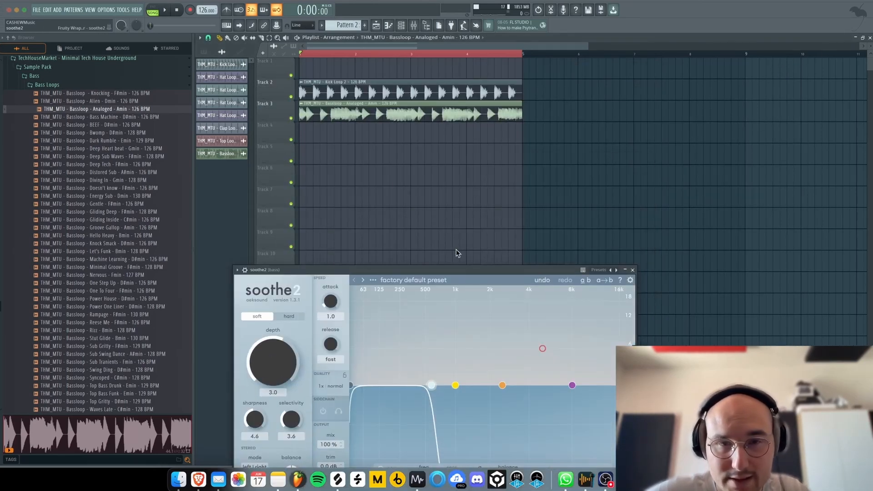
pyautogui.click(342, 111)
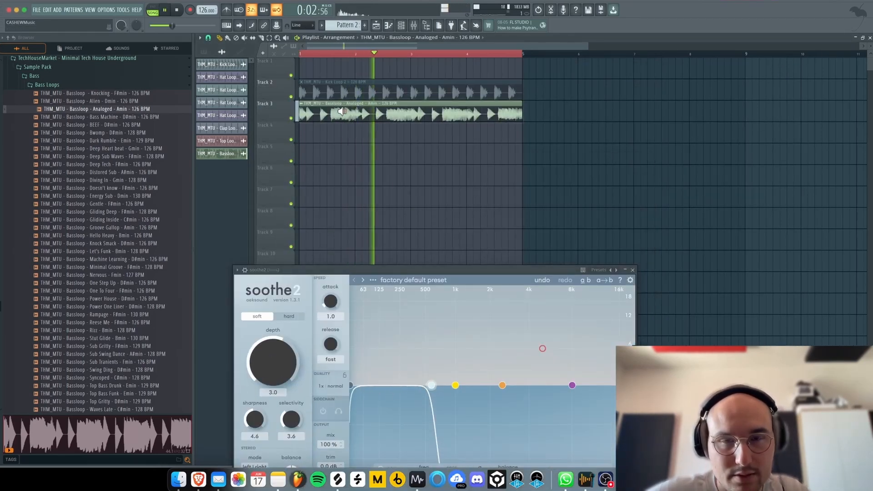
pyautogui.press('space')
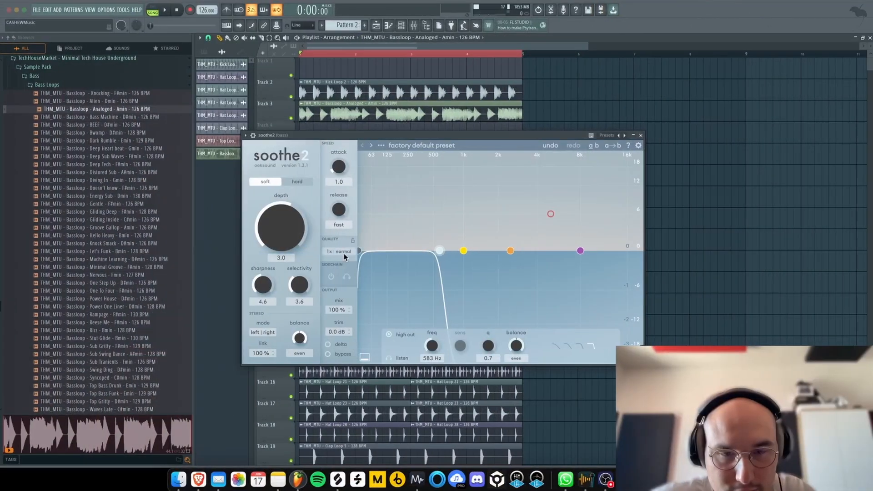
# Auto-map the inputs in soothe2's wrapper processing settings and turn on the plugin's sidechain
pyautogui.click(253, 135)
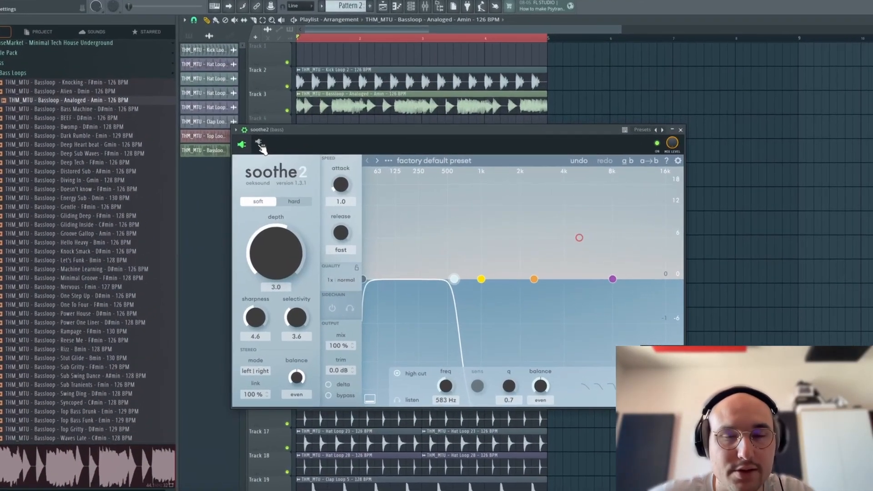
pyautogui.click(266, 149)
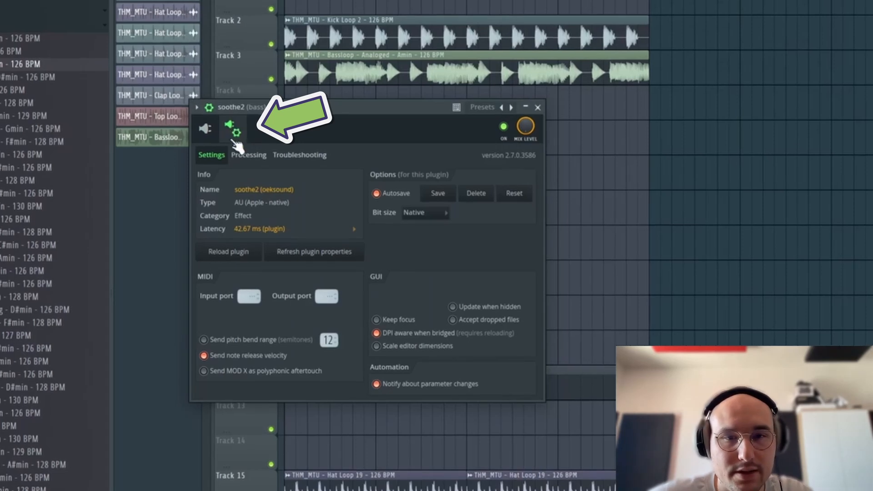
pyautogui.click(277, 164)
pyautogui.click(319, 256)
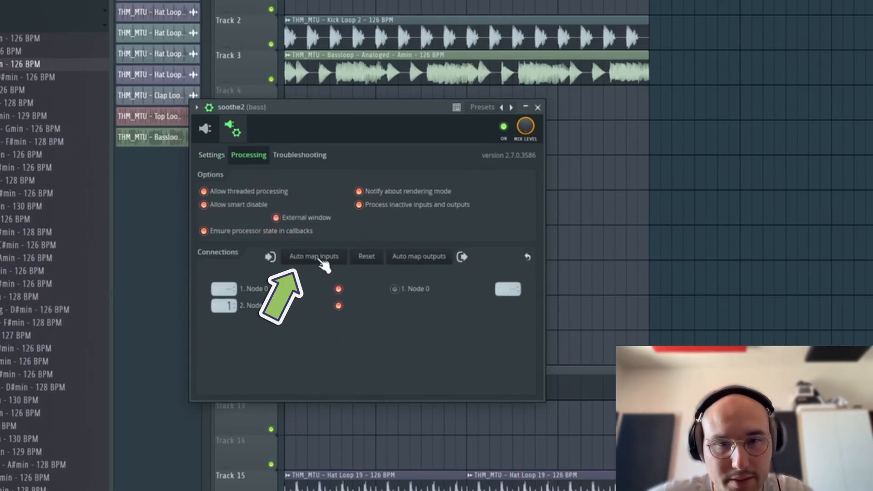
pyautogui.click(207, 108)
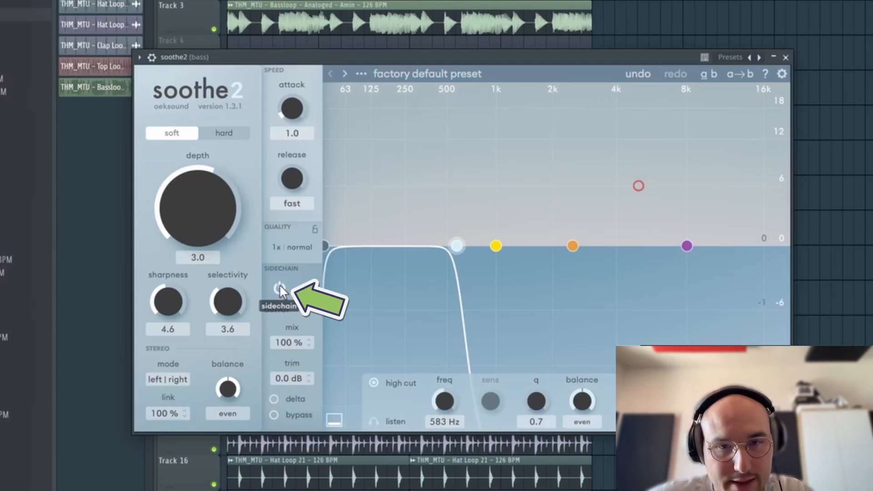
pyautogui.click(279, 286)
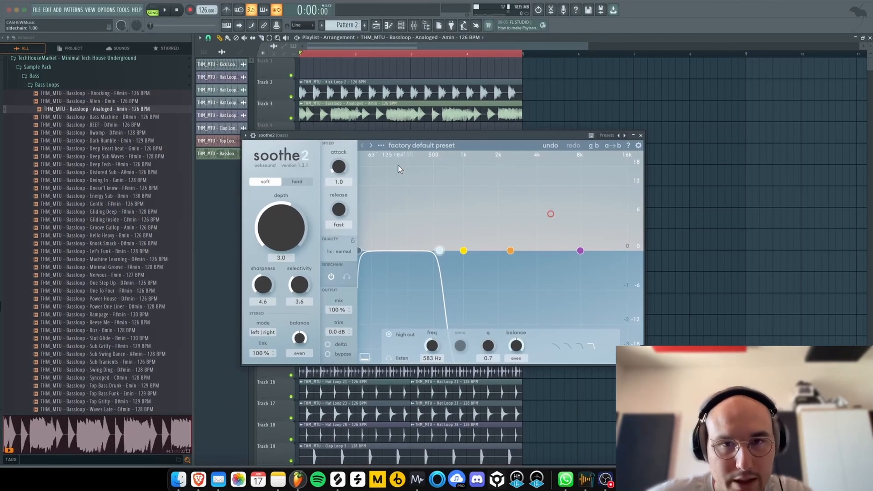
# Switch soothe2 to hard mode with fast attack, sharpness 6.3 and selectivity 8.5
pyautogui.click(300, 181)
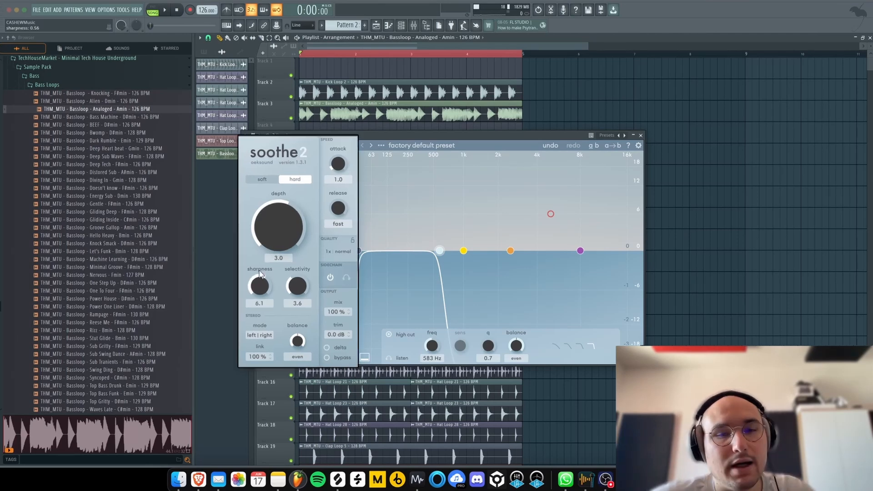
pyautogui.moveTo(263, 287); pyautogui.dragTo(263, 305)
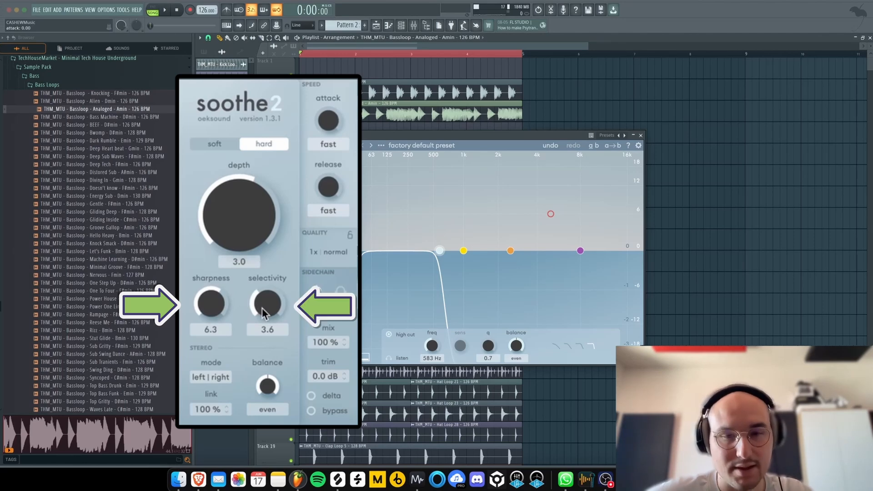
pyautogui.moveTo(262, 307); pyautogui.dragTo(288, 234)
pyautogui.moveTo(278, 311); pyautogui.dragTo(287, 293)
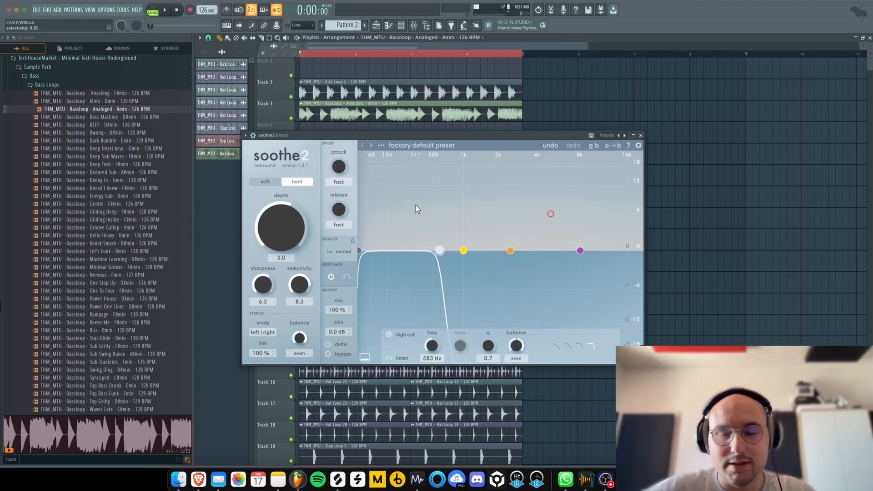
# Raise the soothe2 depth to 4.6, try sharpness at 1.6 and 10.0, and settle it at 5.5
pyautogui.press('space')
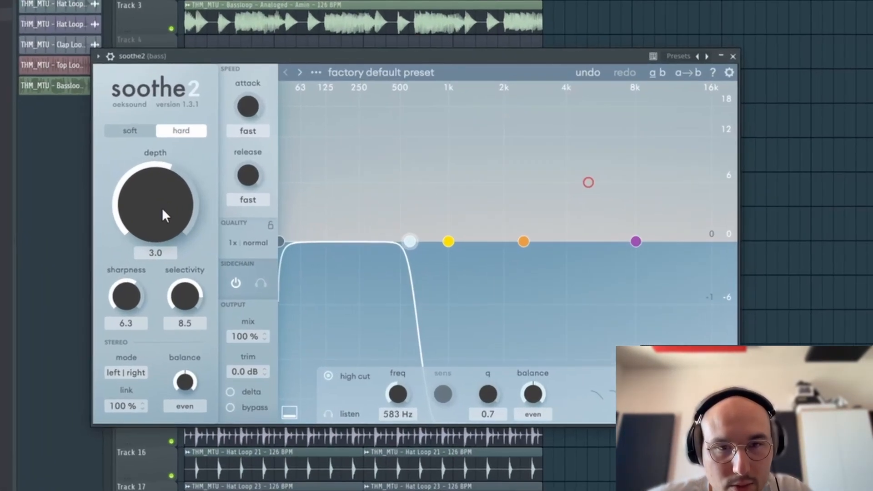
pyautogui.moveTo(285, 229); pyautogui.dragTo(287, 226)
pyautogui.moveTo(263, 285); pyautogui.dragTo(262, 290)
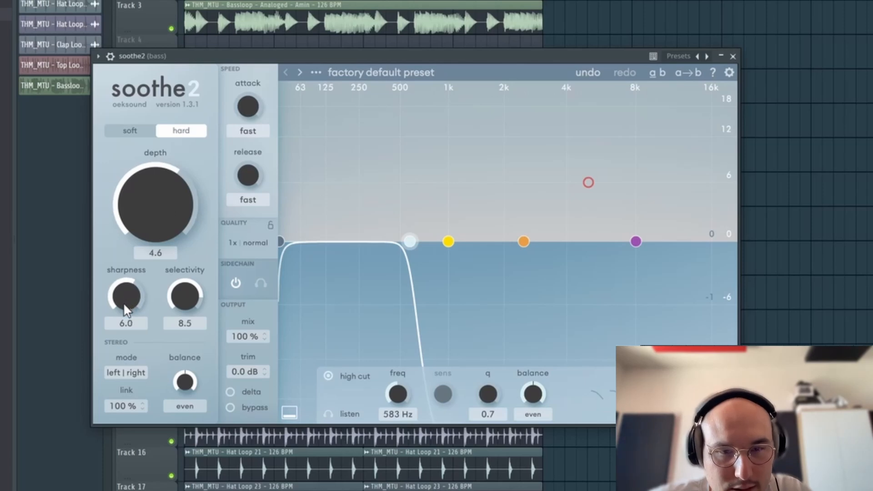
pyautogui.moveTo(127, 311); pyautogui.dragTo(111, 394)
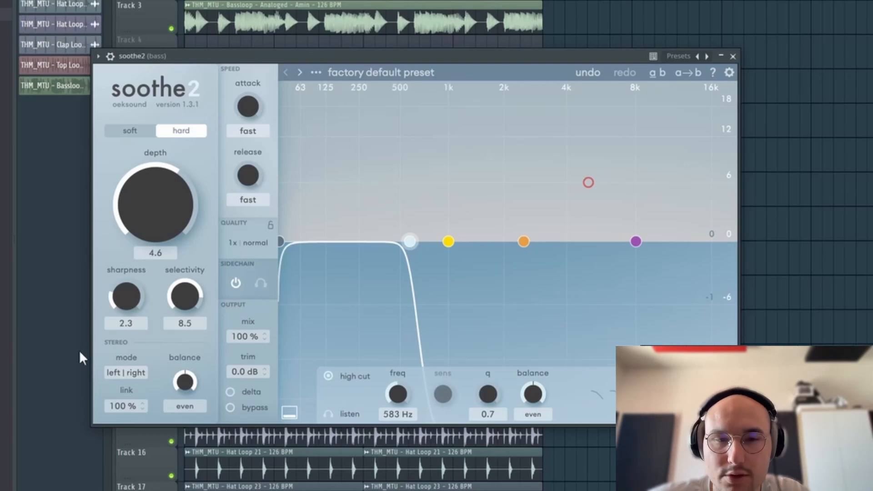
pyautogui.moveTo(127, 303); pyautogui.dragTo(130, 316)
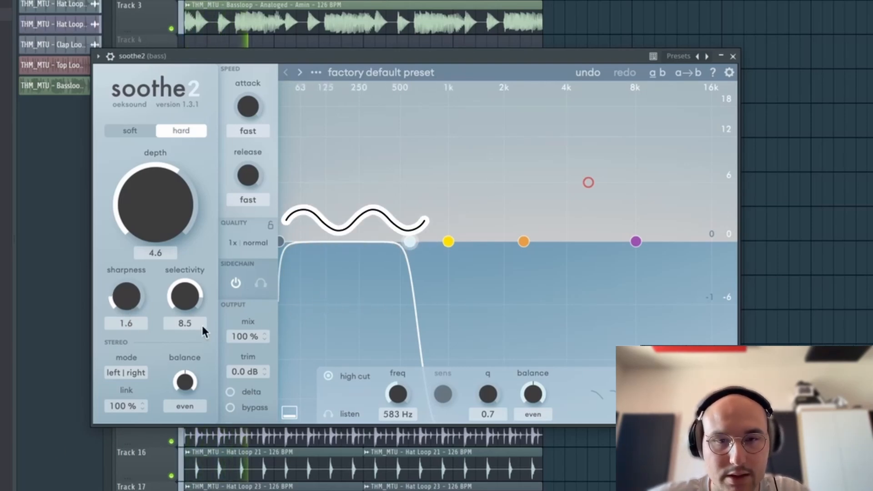
pyautogui.moveTo(121, 297); pyautogui.dragTo(121, 268)
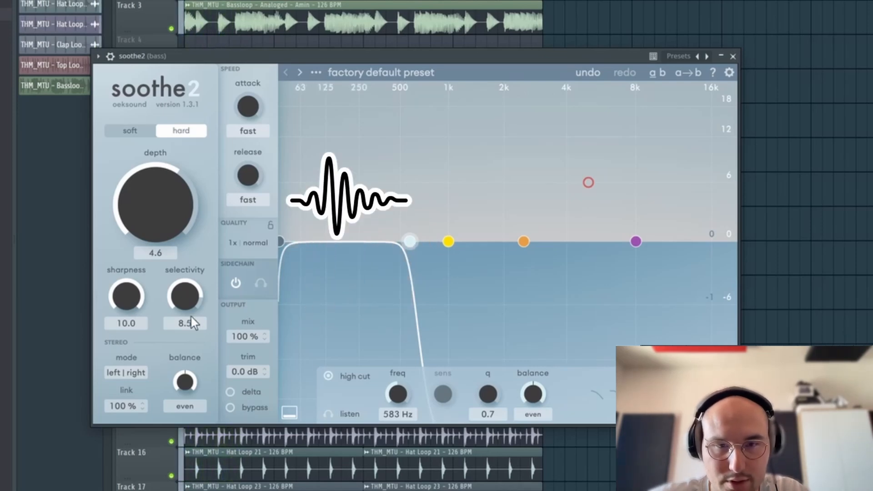
pyautogui.moveTo(126, 296); pyautogui.dragTo(126, 318)
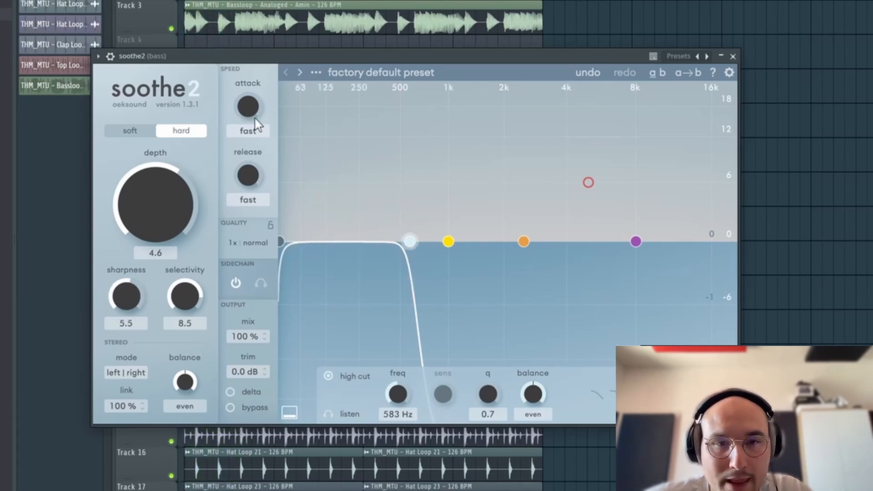
# Set soothe2's stereo mode to mid | side with balance at only mid, and load Kickstart 2 into slot 4 of the bass track
pyautogui.click(136, 372)
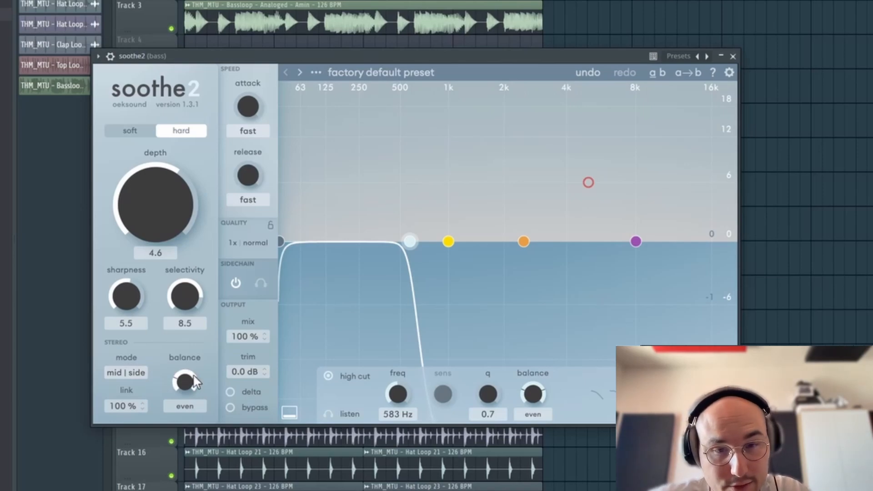
pyautogui.moveTo(193, 375); pyautogui.dragTo(184, 402)
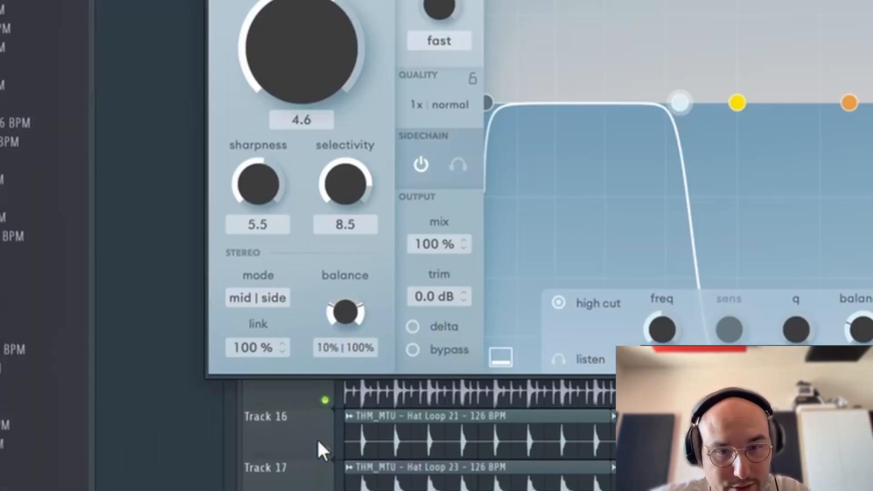
pyautogui.moveTo(324, 348); pyautogui.dragTo(326, 326)
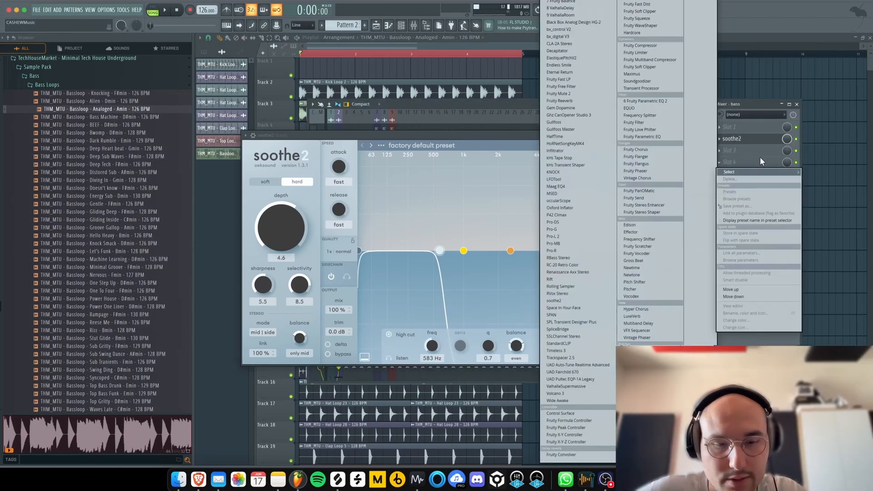
pyautogui.click(606, 203)
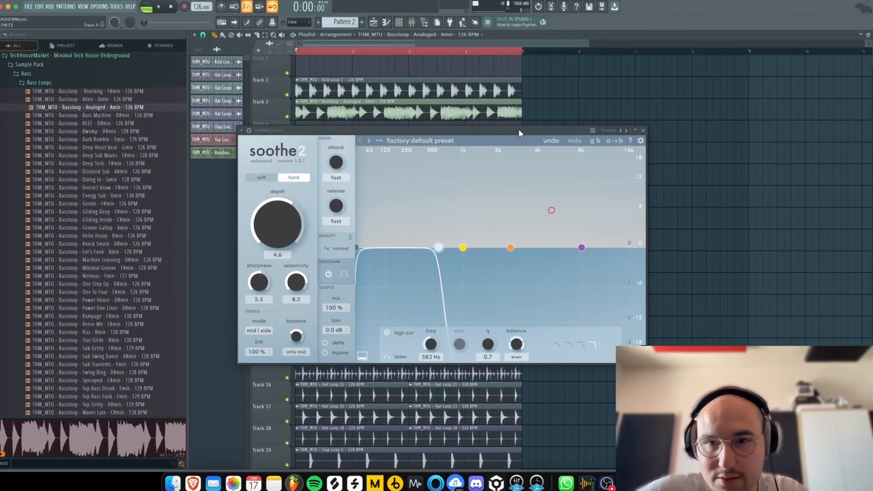
# Play the loop with soothe2 in view, push its depth up to 18.0, and bring it back to 11.5
pyautogui.press('space')
pyautogui.moveTo(514, 131); pyautogui.dragTo(522, 112)
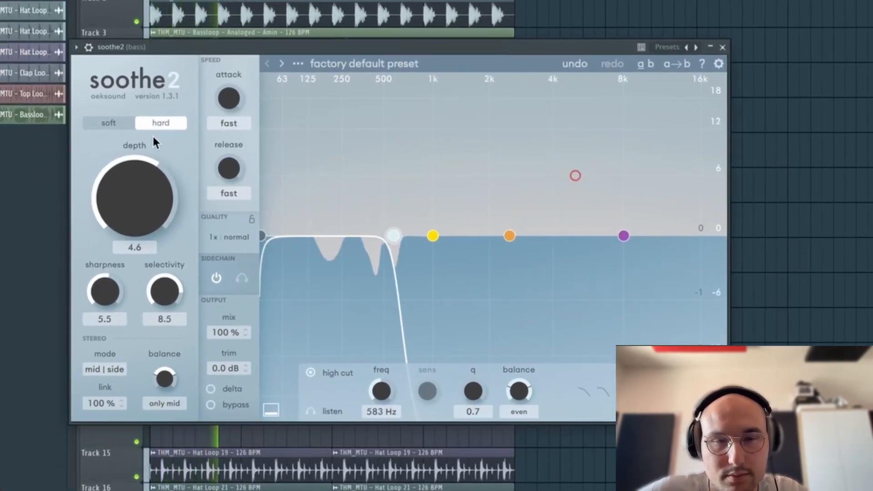
pyautogui.moveTo(289, 200); pyautogui.dragTo(291, 151)
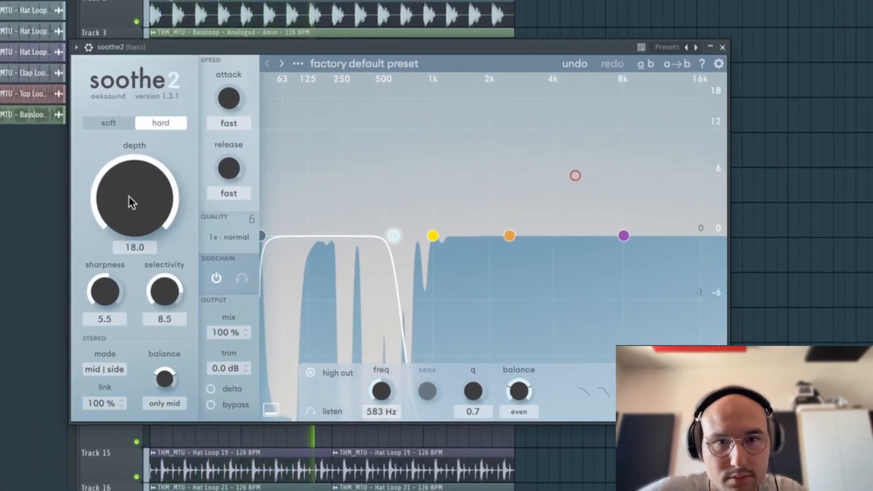
pyautogui.moveTo(129, 196); pyautogui.dragTo(127, 238)
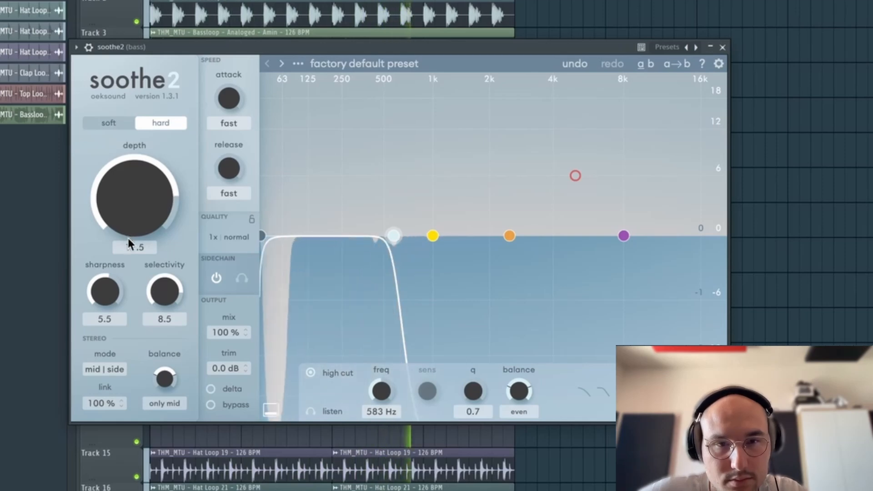
# Turn on soothe2's delta and play the loop to hear what is being removed from the bass
pyautogui.click(220, 390)
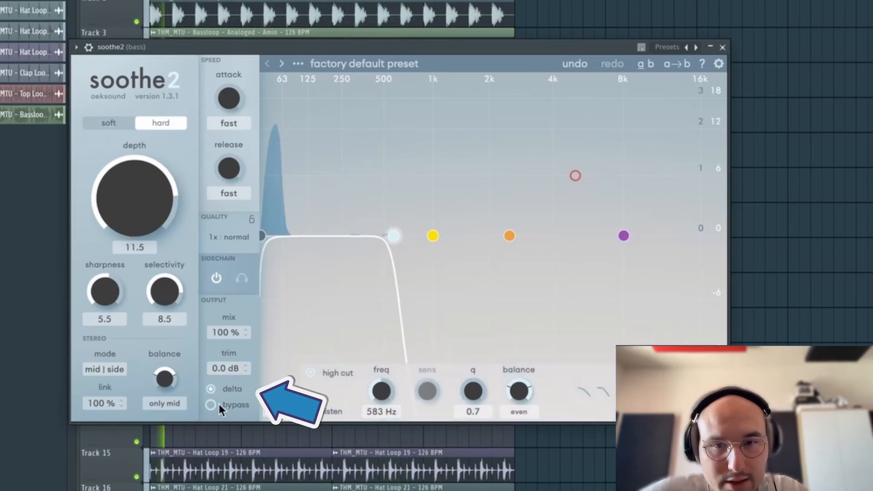
pyautogui.press('space')
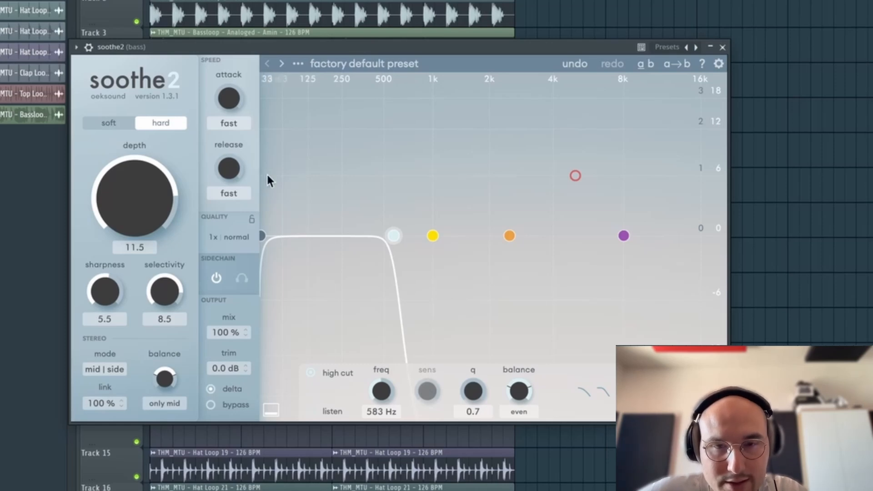
pyautogui.press('space')
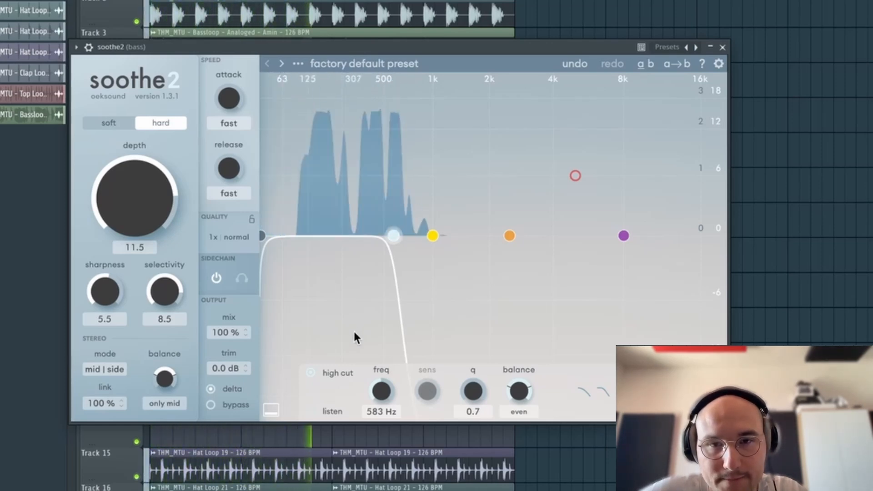
pyautogui.press('space')
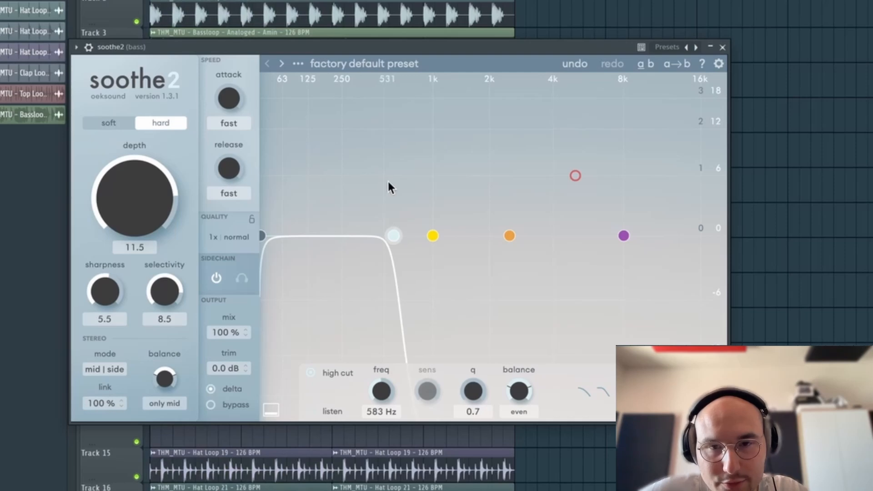
# Raise the soothe2 high cut to about 907 Hz, turn off band 1, and switch delta off
pyautogui.moveTo(394, 235)
pyautogui.mouseDown()
pyautogui.moveTo(430, 236)
pyautogui.moveTo(408, 226)
pyautogui.mouseUp()
pyautogui.press('space')
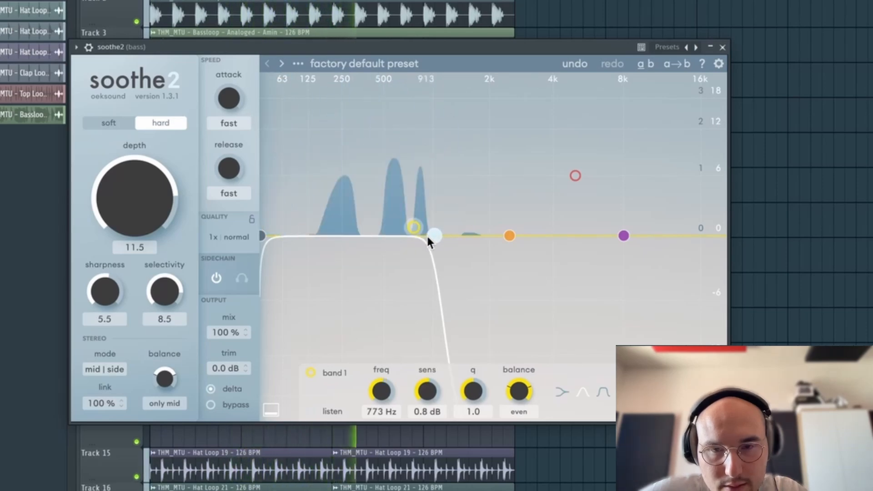
pyautogui.moveTo(430, 235); pyautogui.dragTo(425, 235)
pyautogui.click(212, 388)
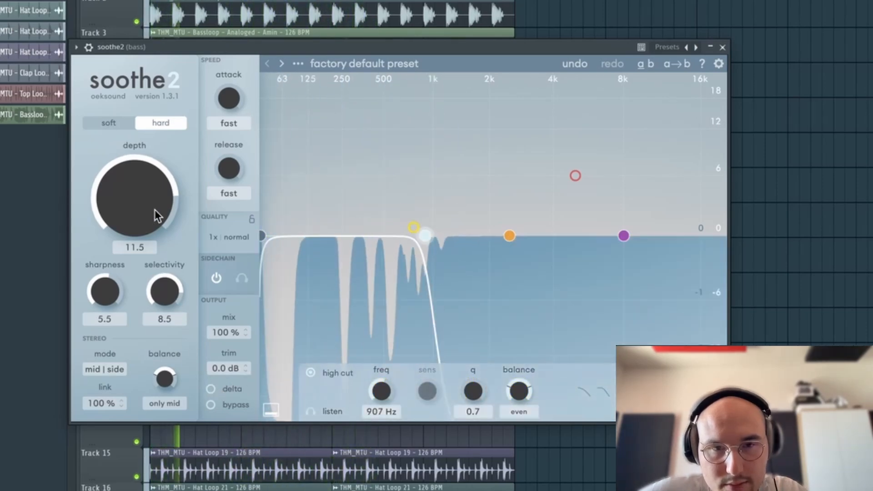
# Fine-tune the soothe2 depth while the loop plays and close the plugin window
pyautogui.moveTo(154, 210); pyautogui.dragTo(176, 132)
pyautogui.moveTo(157, 221); pyautogui.dragTo(149, 234)
pyautogui.press('Escape')
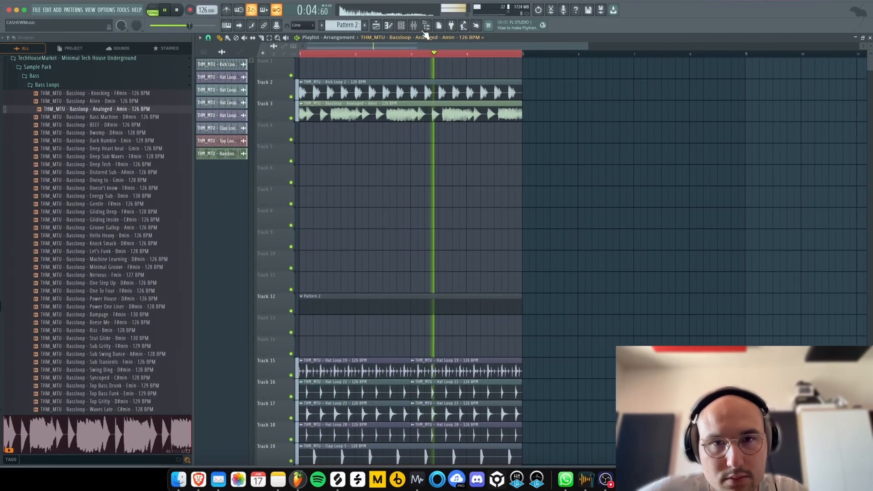
# Play the kick and bass loops with the mixer hidden, and move Kickstart 2 up to slot 3 of the bass track
pyautogui.click(414, 25)
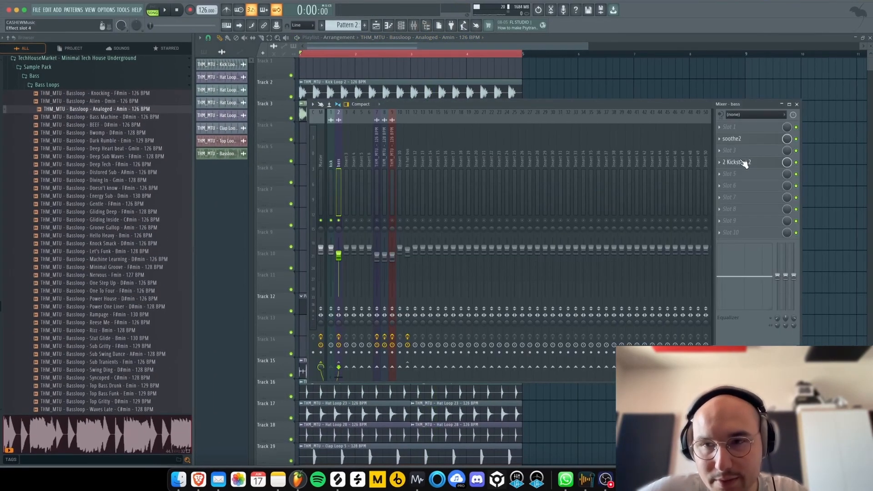
pyautogui.press('F9')
pyautogui.press('space')
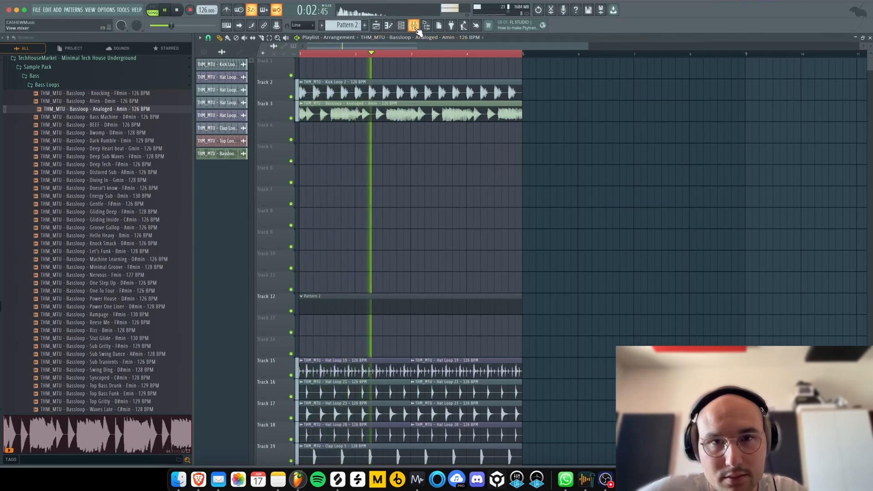
pyautogui.press('space')
pyautogui.press('F9')
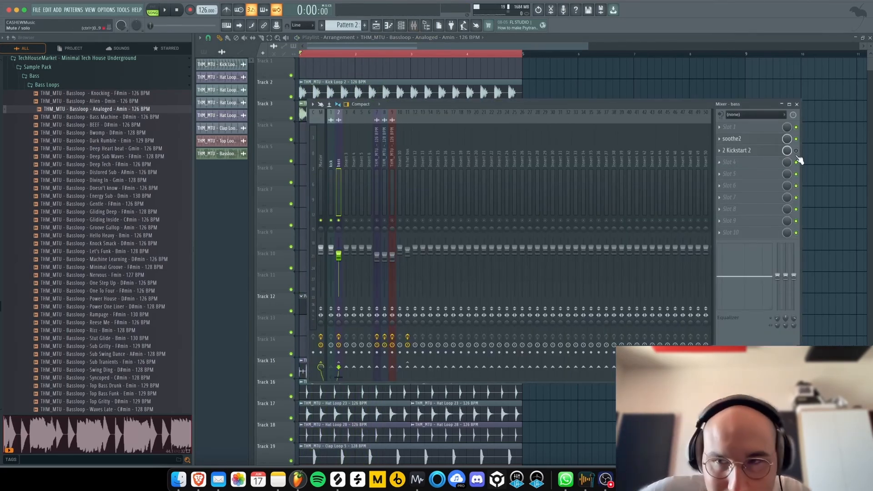
# View Kickstart 2's ducking curve and close it, with soothe2 and Kickstart 2 moved up to slots 1 and 2
pyautogui.click(754, 151)
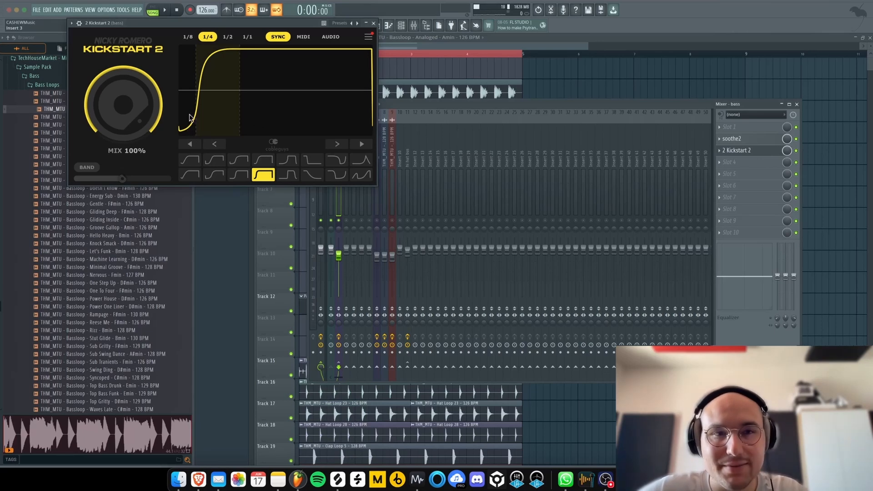
pyautogui.press('Escape')
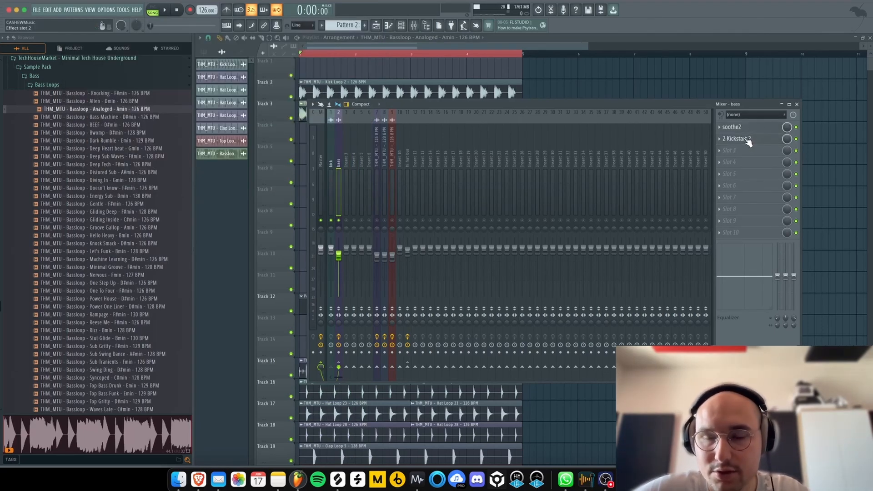
pyautogui.press('F9')
# Disable soothe2 and Kickstart 2, place the mixer clear of the kick and bass clips, and play the loop without processing
pyautogui.press('F9')
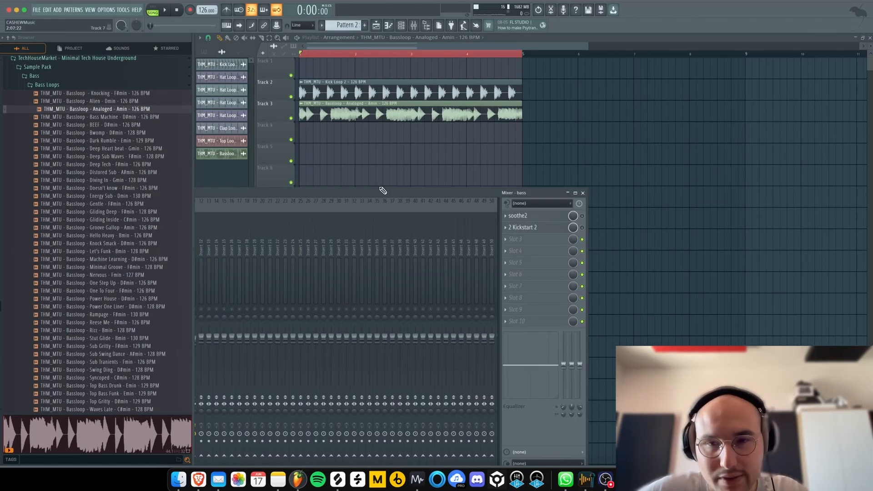
pyautogui.moveTo(375, 192); pyautogui.dragTo(362, 193)
pyautogui.press('space')
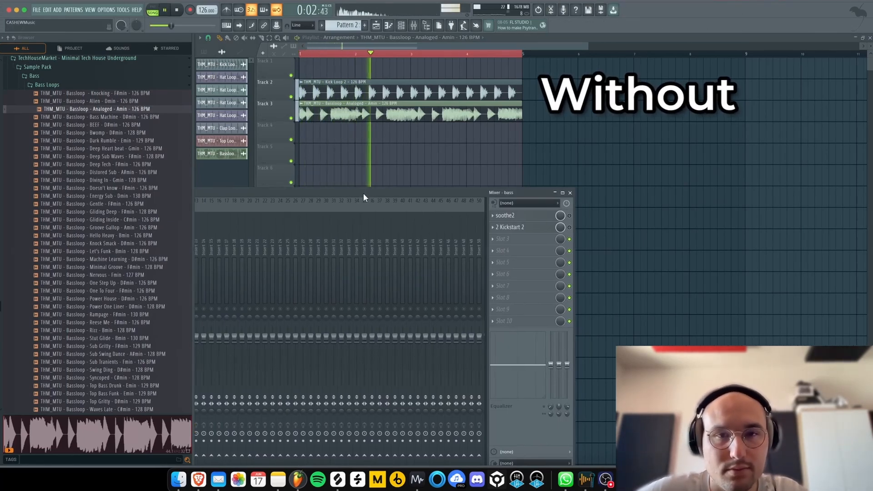
# Stop the unprocessed playback, re-enable soothe2 and Kickstart 2, and play the kick and bass loops with the mixer hidden
pyautogui.press('space')
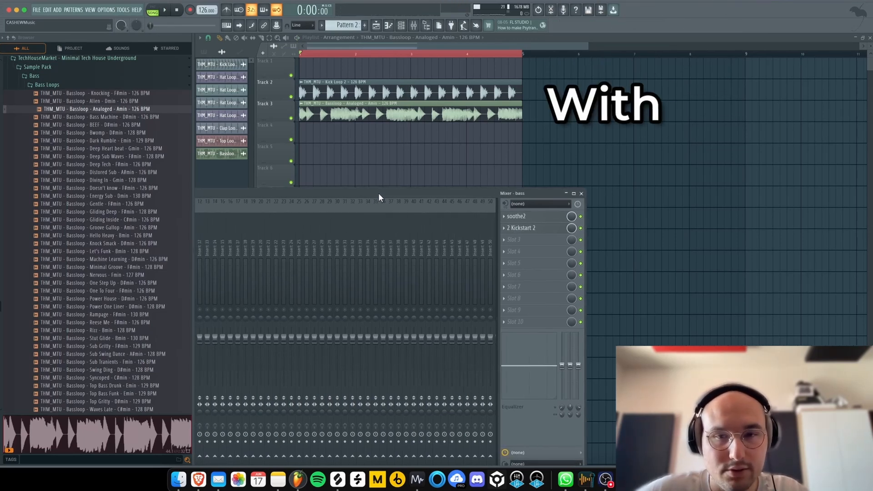
pyautogui.press('F9')
pyautogui.press('space')
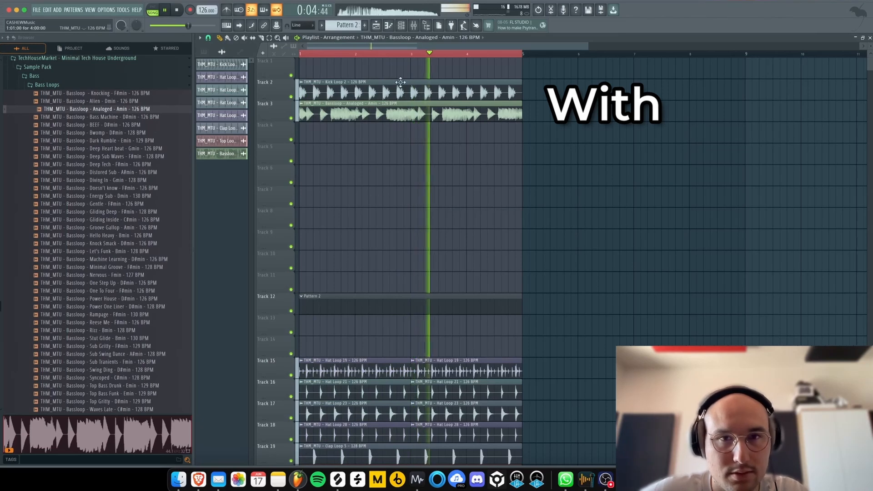
pyautogui.press('space')
pyautogui.press('F9')
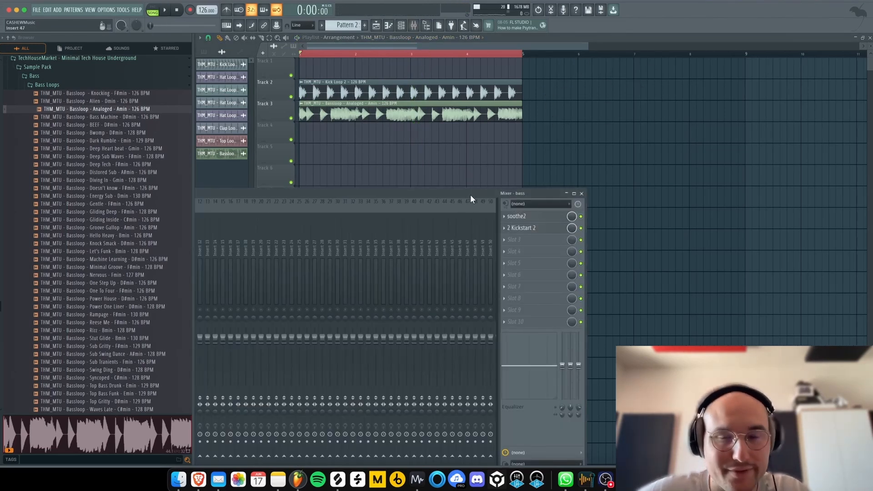
# Open soothe2 from the bass track, try slower attack and release speeds during playback, and set both to fast
pyautogui.moveTo(470, 194); pyautogui.dragTo(619, 134)
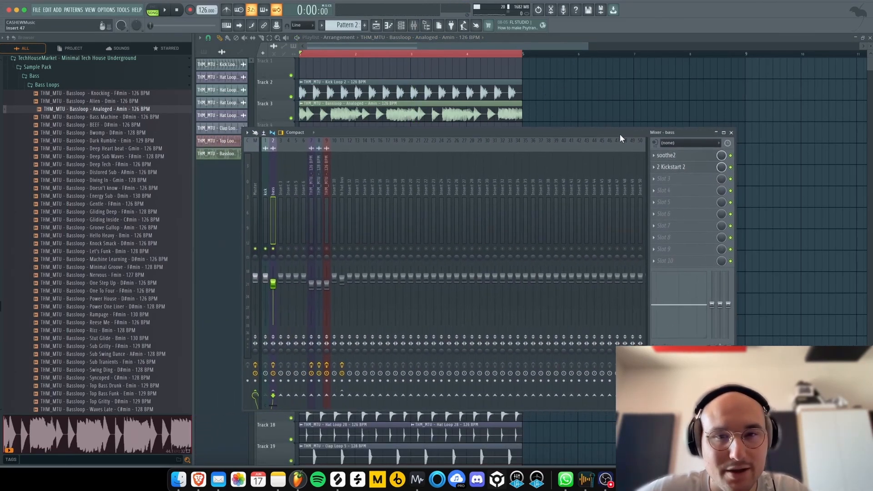
pyautogui.click(677, 155)
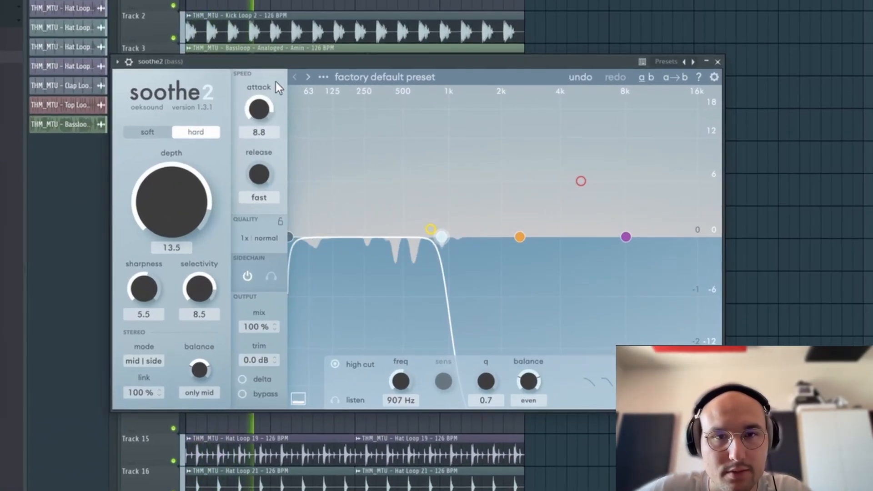
pyautogui.moveTo(278, 87); pyautogui.dragTo(285, 310)
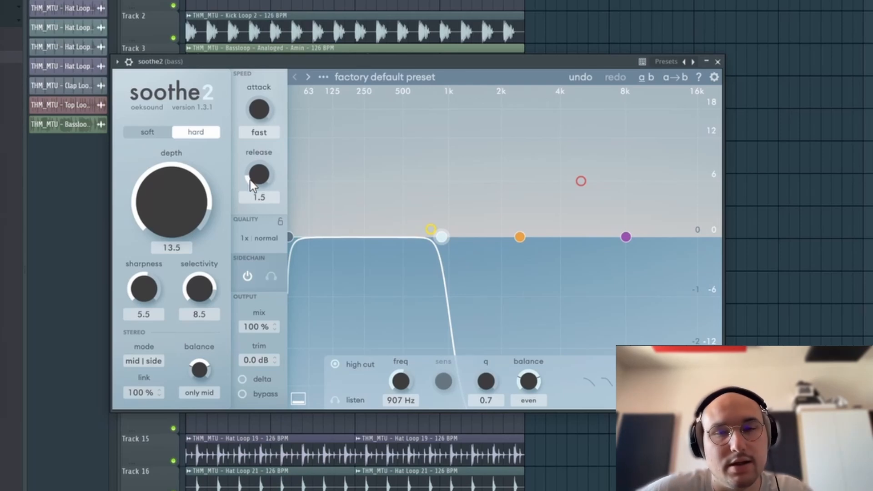
pyautogui.moveTo(250, 180); pyautogui.dragTo(271, 182)
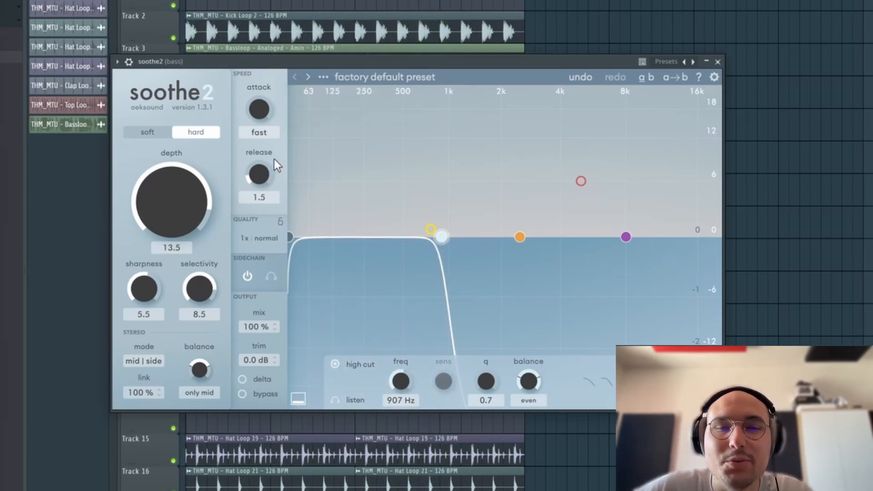
pyautogui.press('space')
pyautogui.moveTo(268, 167); pyautogui.dragTo(278, 183)
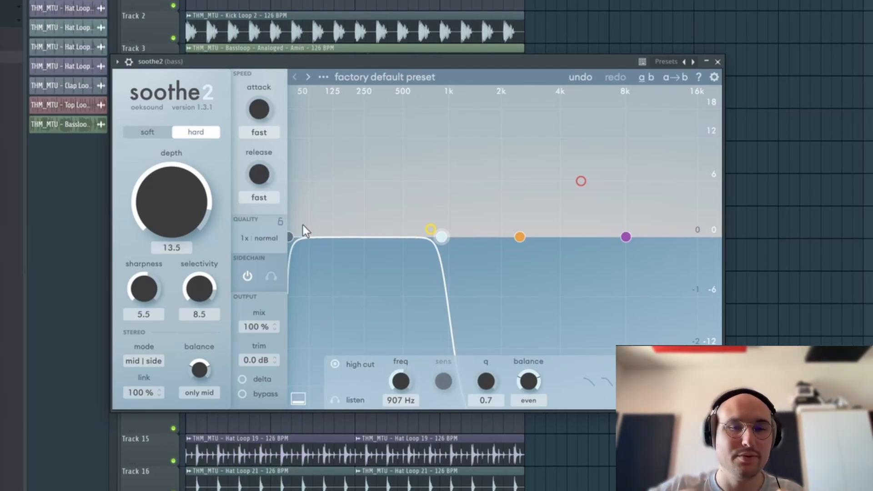
# Audition the soothe2 depth at its extremes of 18.0 and -18.0 while the loop plays, and settle it at 14.4
pyautogui.moveTo(176, 201); pyautogui.dragTo(207, 193)
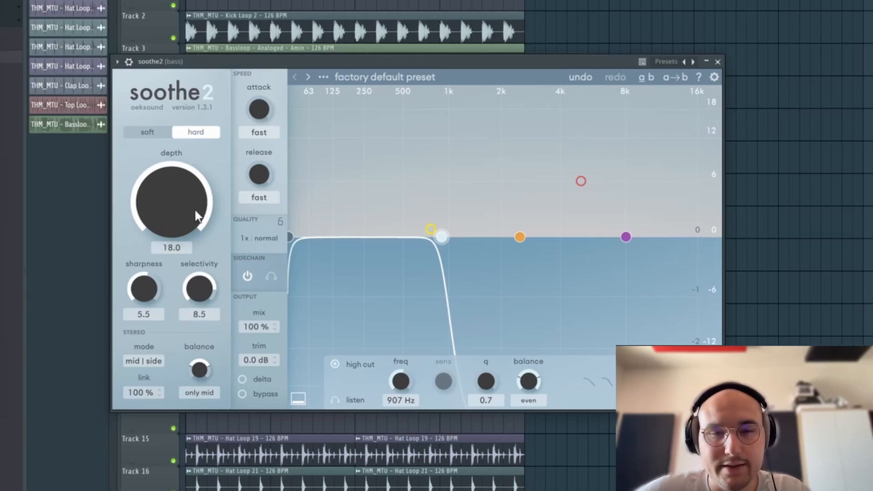
pyautogui.press('space')
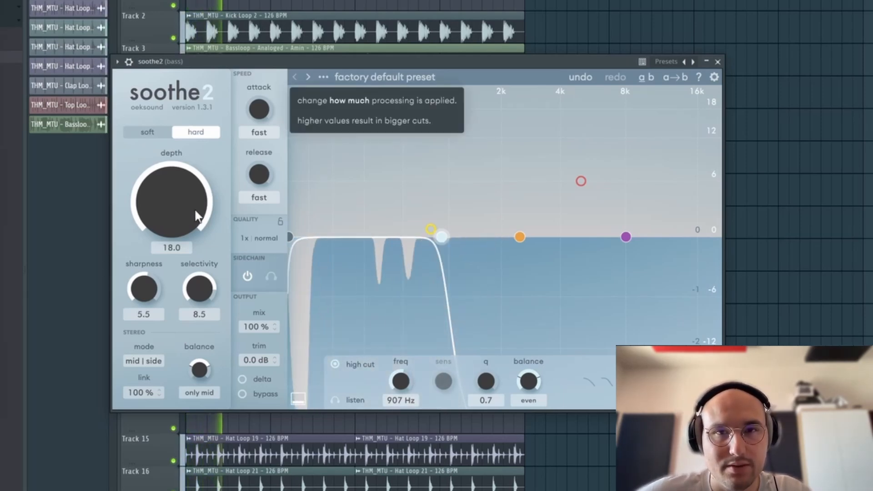
pyautogui.moveTo(195, 211); pyautogui.dragTo(159, 215)
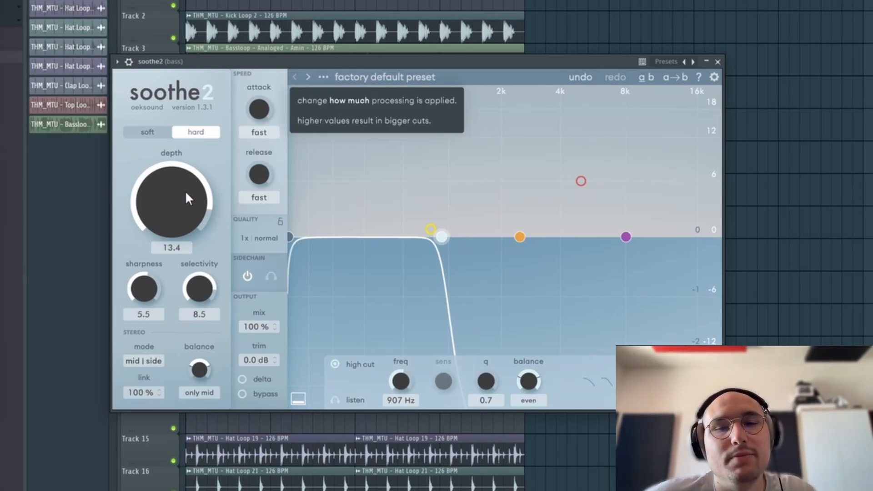
pyautogui.moveTo(187, 194); pyautogui.dragTo(170, 233)
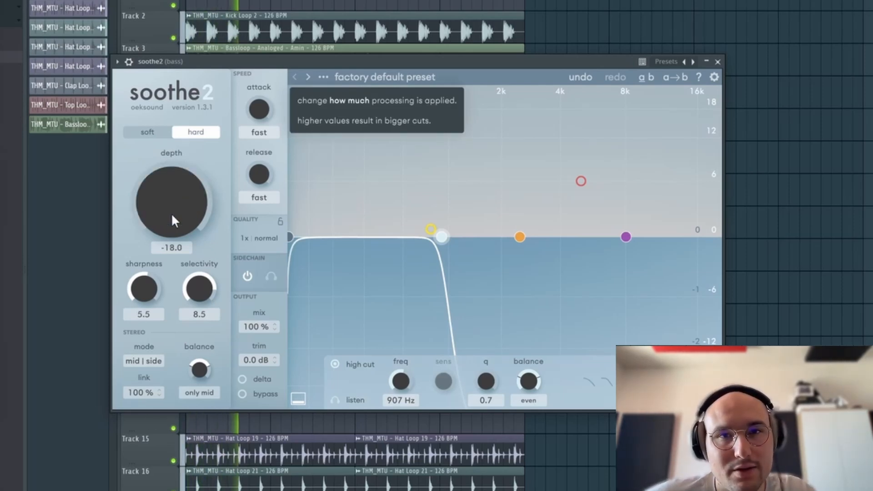
pyautogui.moveTo(173, 221); pyautogui.dragTo(197, 191)
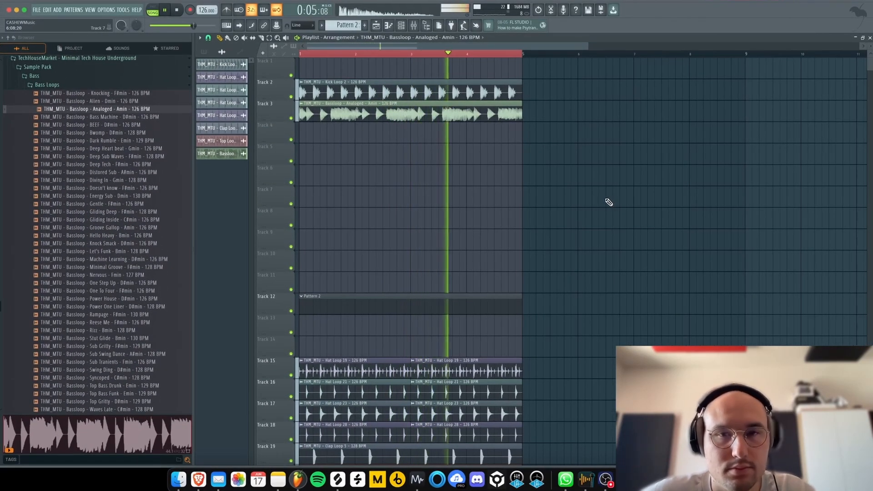
pyautogui.press('space')
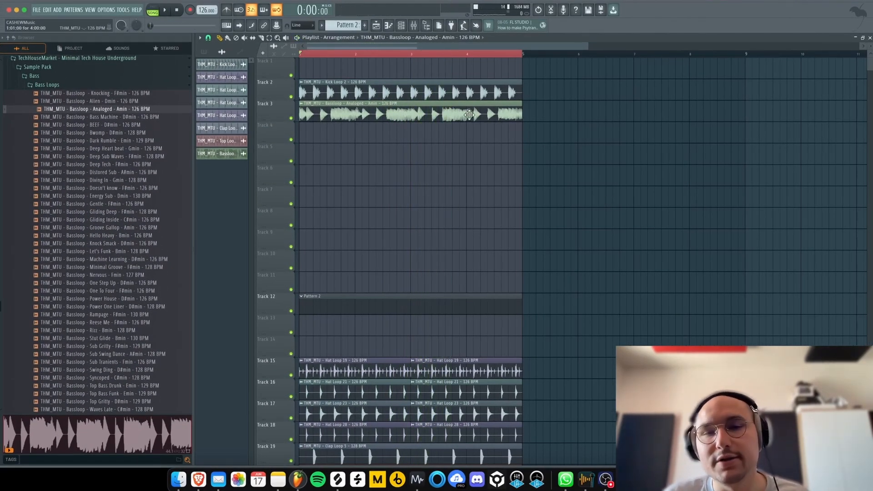
# Slice the last kick of the Kick Loop 2 clip to half a beat, repeat it up to bar 5, and play the loop
pyautogui.scroll(5, 499, 149)
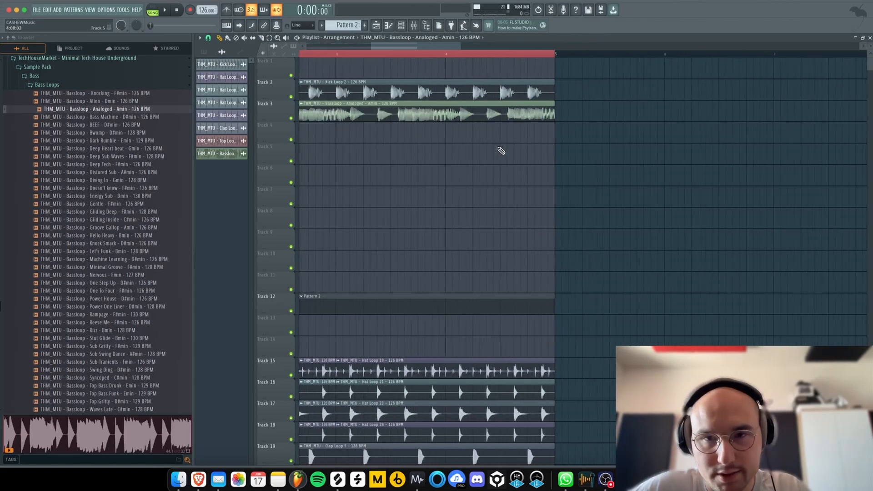
pyautogui.press('c')
pyautogui.moveTo(563, 96); pyautogui.dragTo(563, 99)
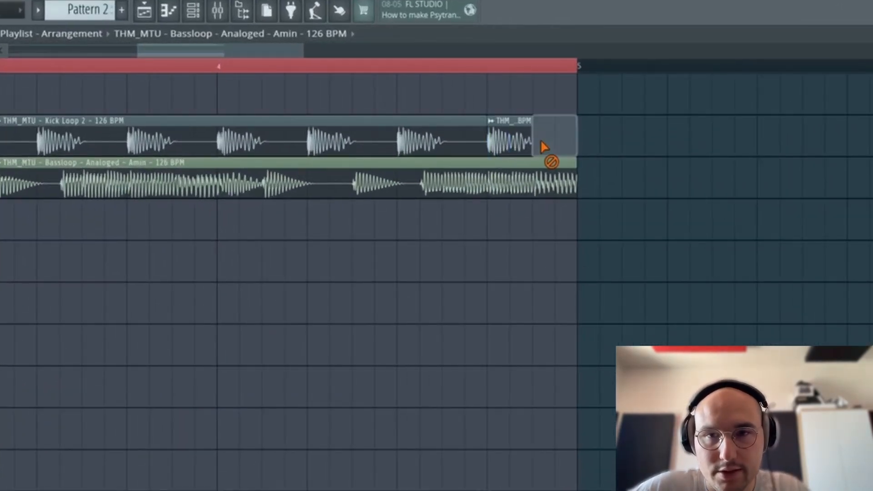
pyautogui.scroll(-5, 564, 141)
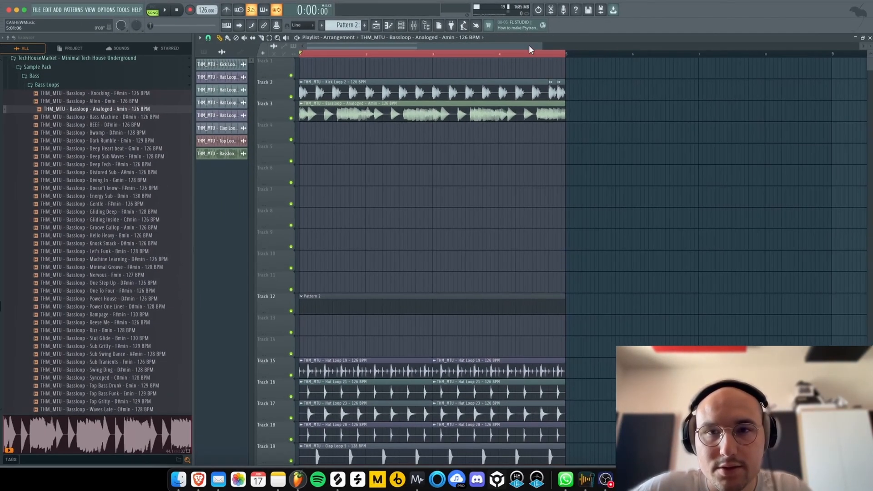
pyautogui.press('space')
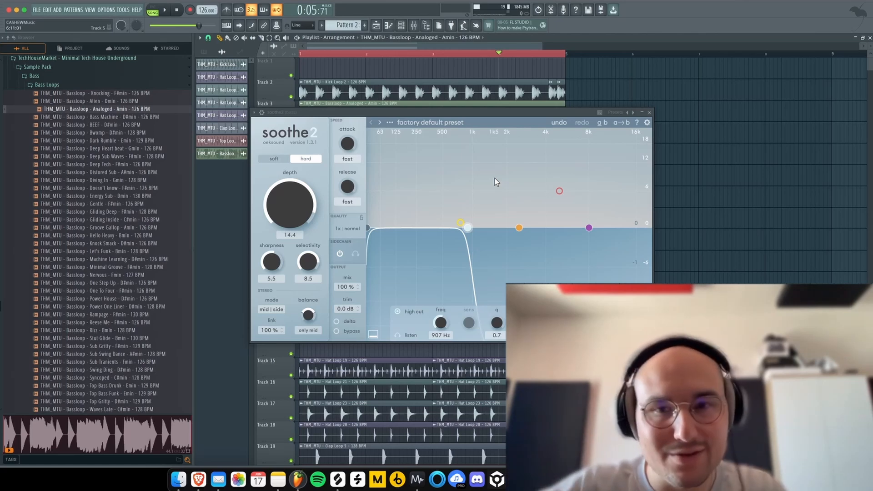
# Load a second Kickstart 2 in slot 3 of the bass track and compare its 1/4 ducking curve with the doubled kick
pyautogui.moveTo(554, 110); pyautogui.dragTo(497, 132)
pyautogui.click(419, 28)
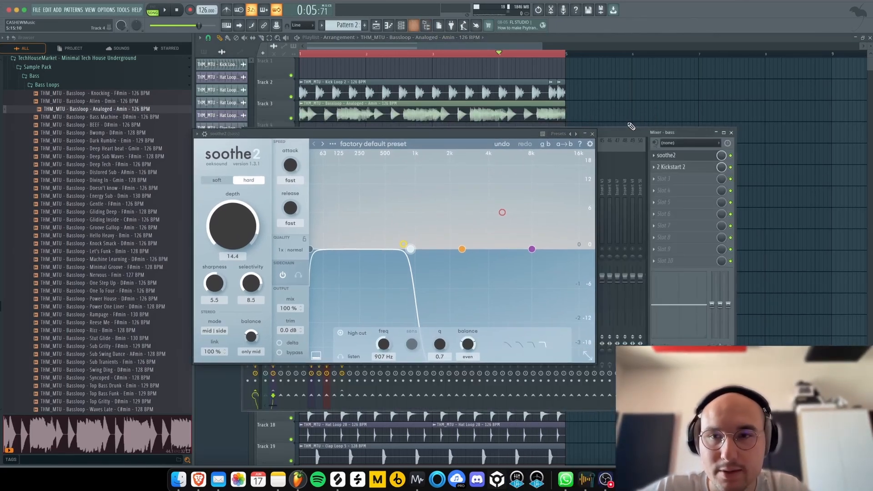
pyautogui.click(678, 177)
pyautogui.click(670, 183)
pyautogui.click(183, 129)
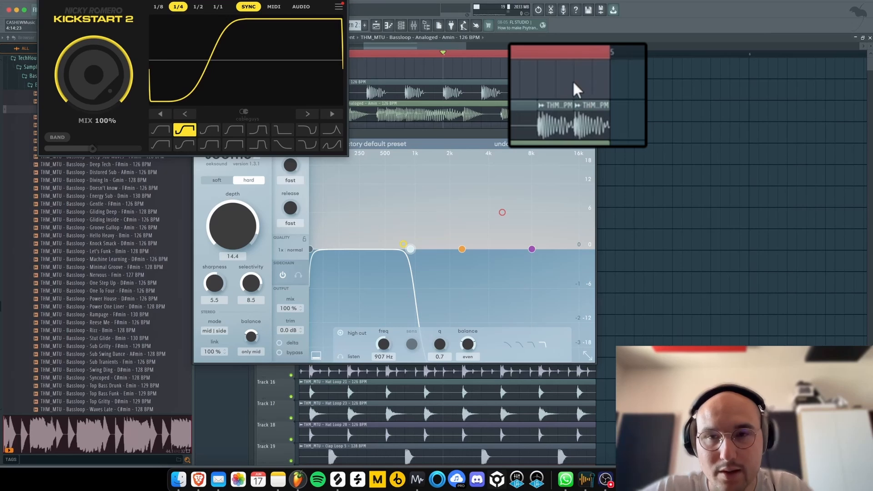
pyautogui.moveTo(574, 81); pyautogui.dragTo(632, 98)
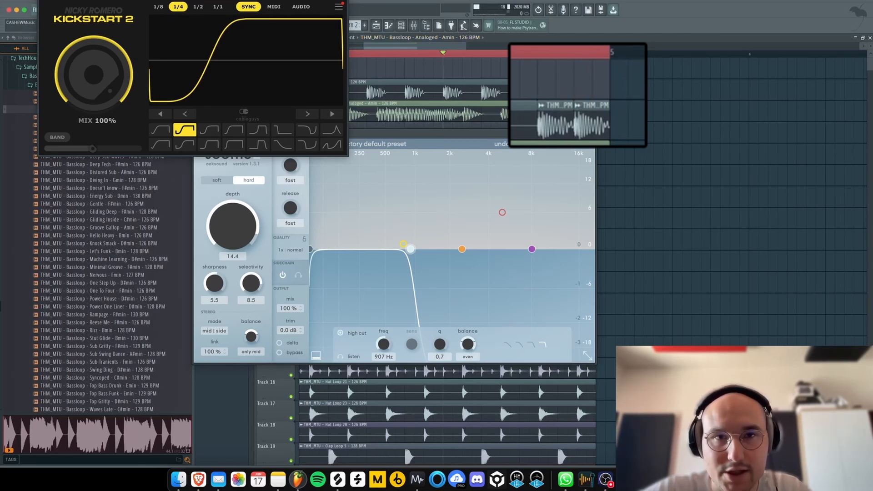
pyautogui.click(345, 1)
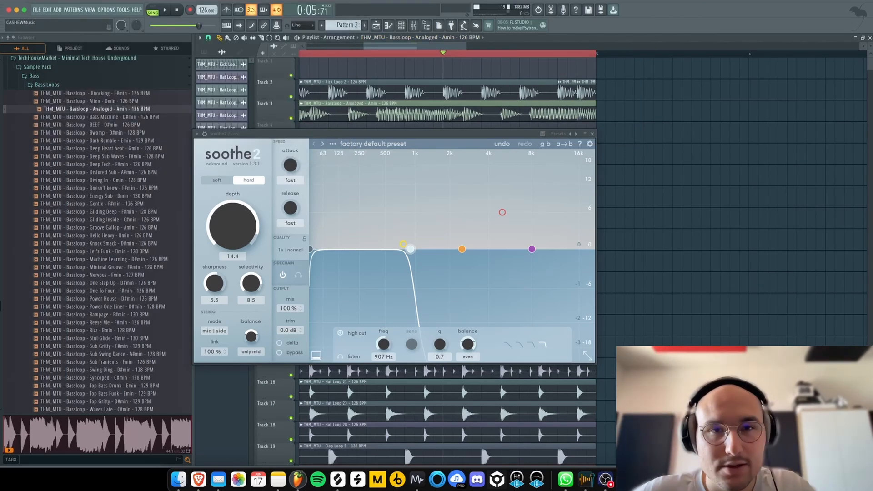
# Delete the extra Kickstart 2 from slot 3 of the bass track and close the mixer
pyautogui.click(408, 25)
pyautogui.rightClick(655, 179)
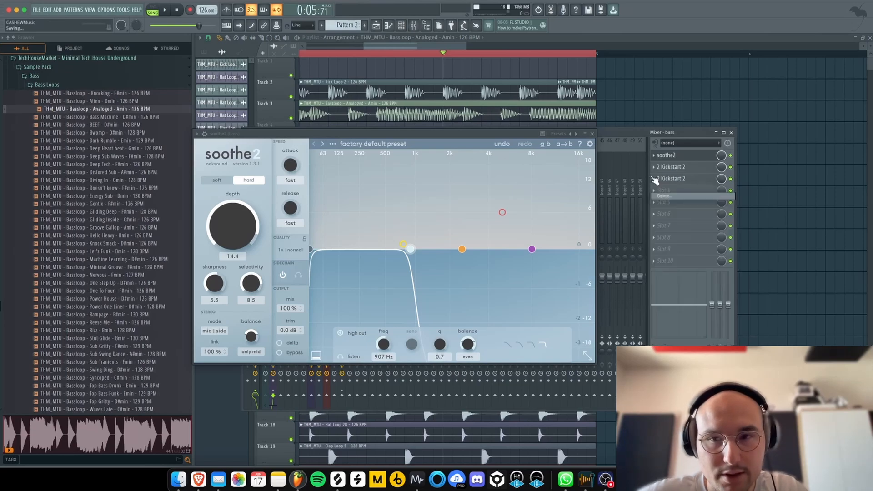
pyautogui.click(731, 132)
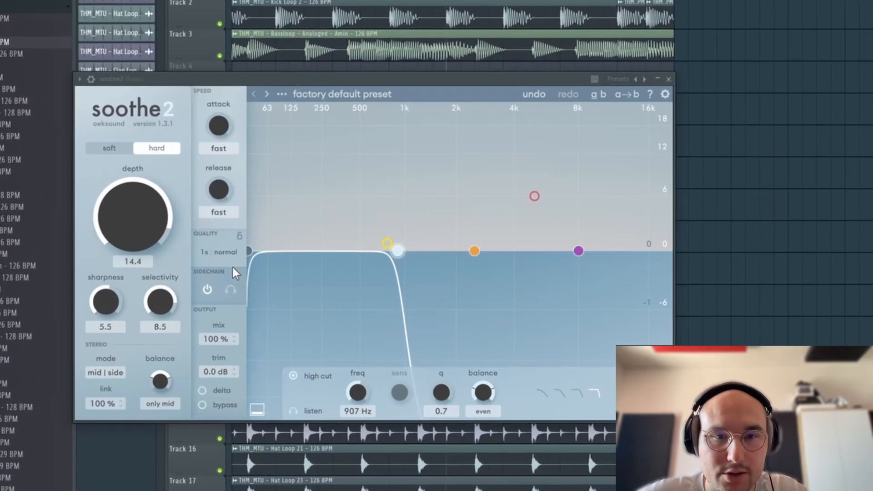
# Set soothe2's real-time oversampling to 4x and close the plugin window
pyautogui.click(279, 250)
pyautogui.click(334, 248)
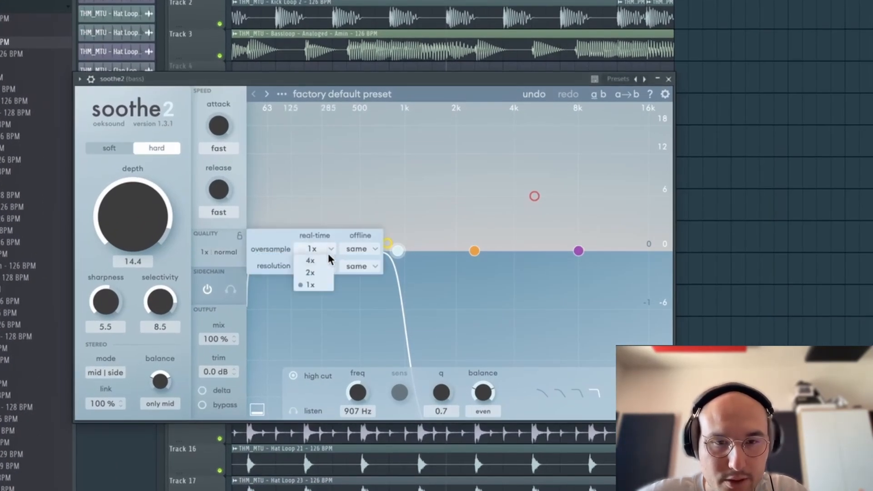
pyautogui.click(327, 260)
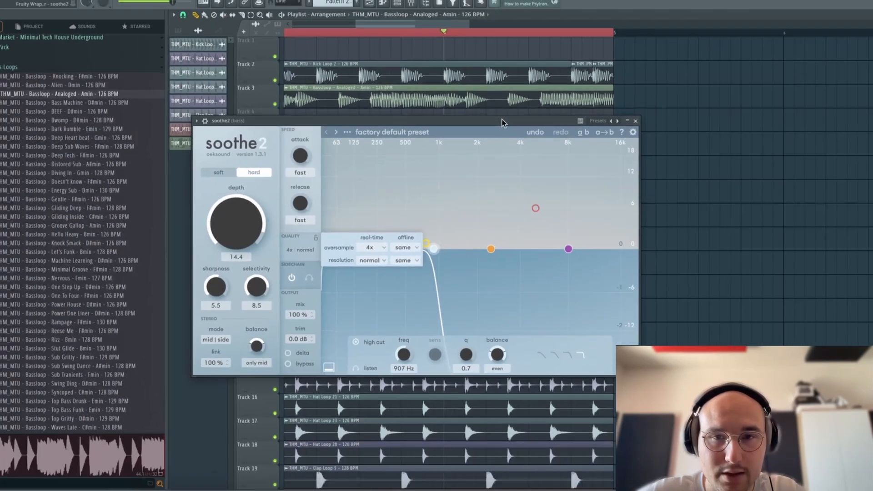
pyautogui.press('Escape')
# Play the kick and bass loops from the middle of bar 2 to hear the processed low end, and stop playback
pyautogui.scroll(-2, 495, 144)
pyautogui.click(342, 54)
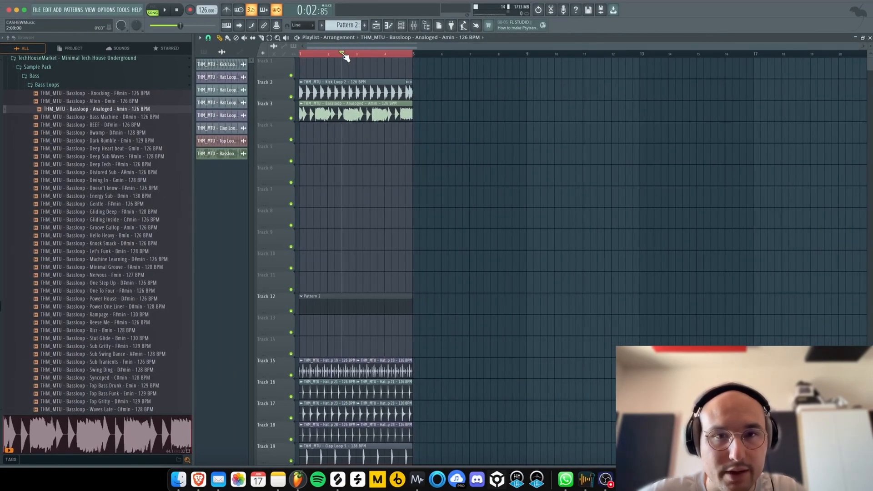
pyautogui.press('space')
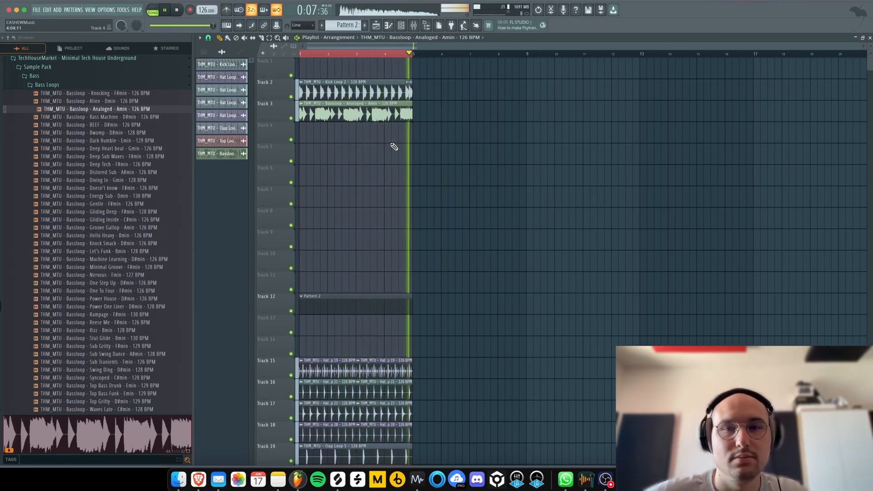
pyautogui.press('space')
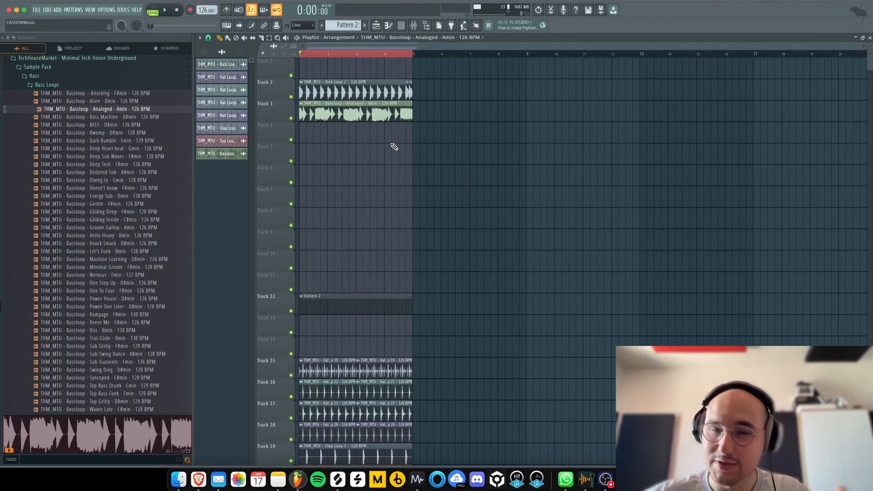